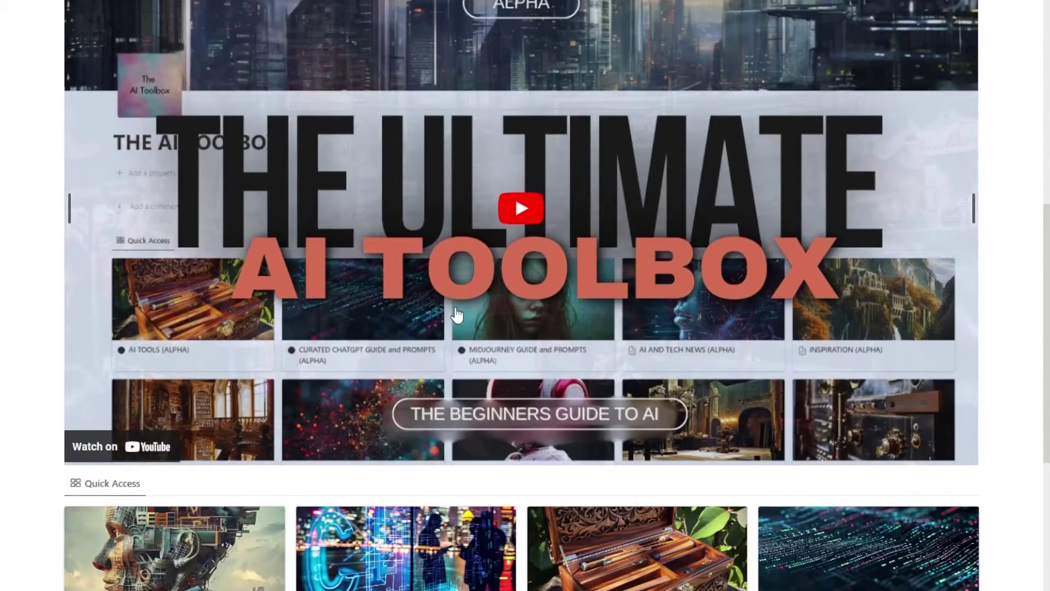
# Scroll down the page toward the newsletter subscribe box and latest post cards
pyautogui.scroll(-10, 457, 313)
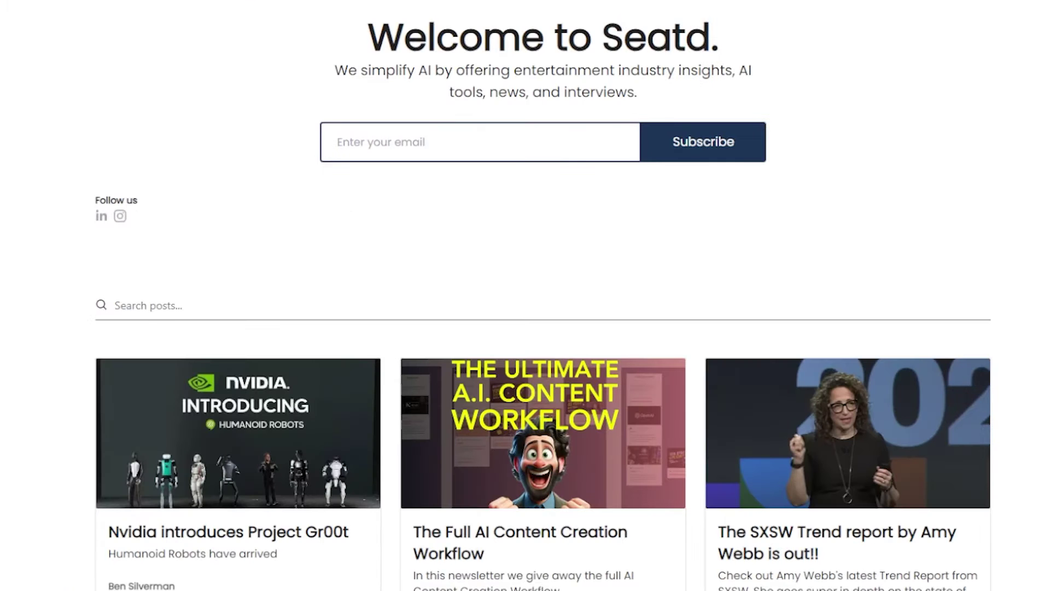
pyautogui.scroll(-10, 543, 300)
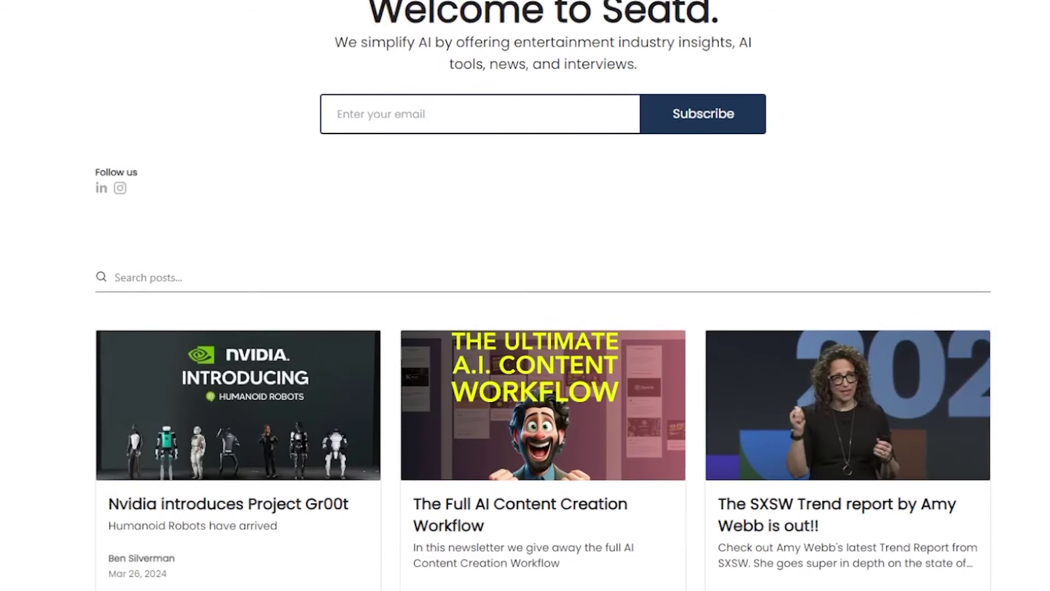
pyautogui.scroll(-12, 543, 301)
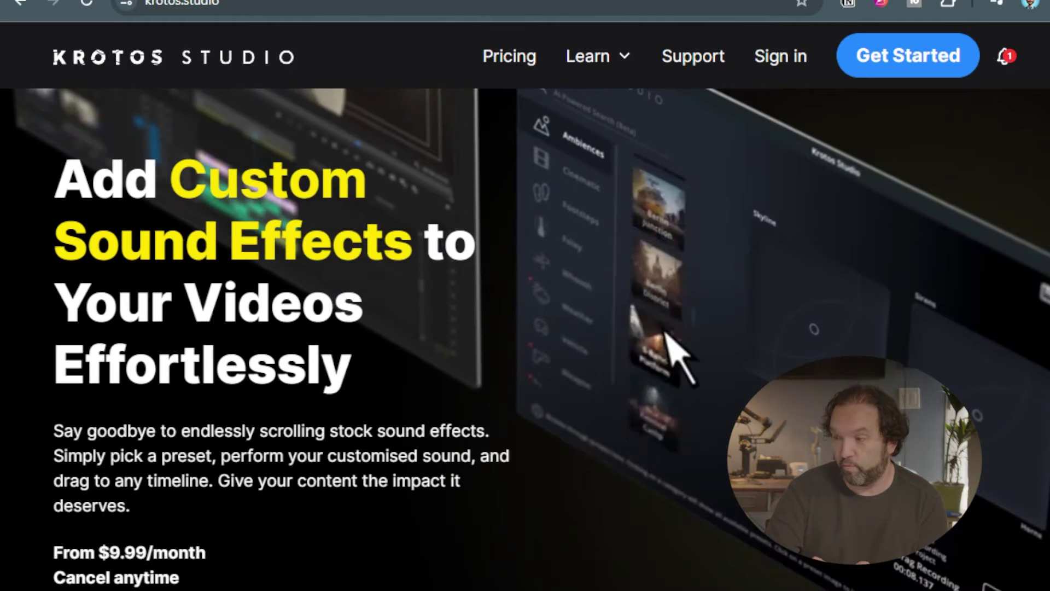
# Scroll the krotos.studio homepage from the hero past Trusted in Hollywood down to Plans & Pricing
pyautogui.scroll(2, 263, 284)
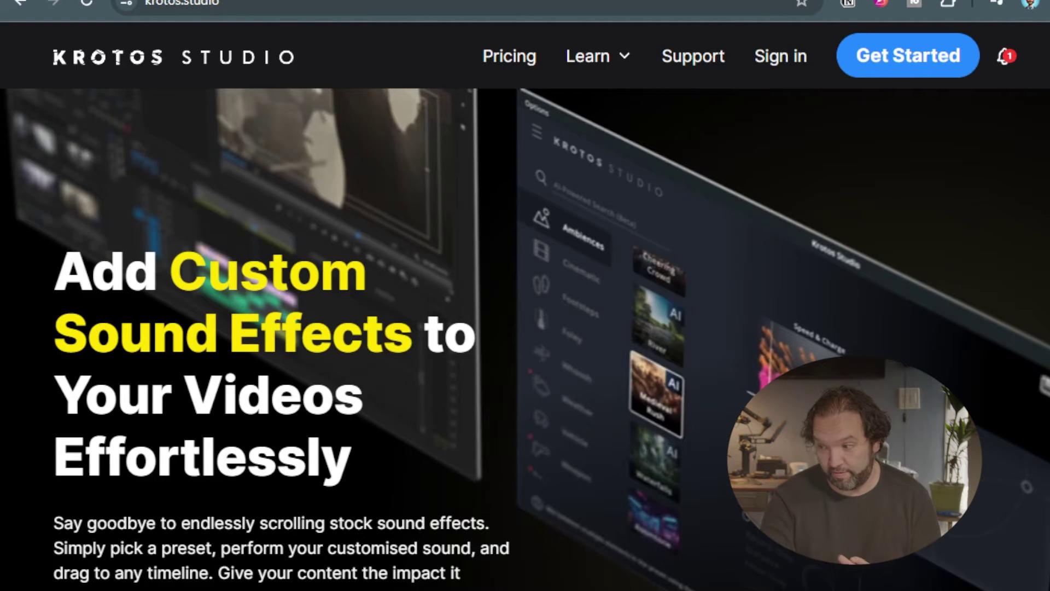
pyautogui.scroll(-15, 525, 339)
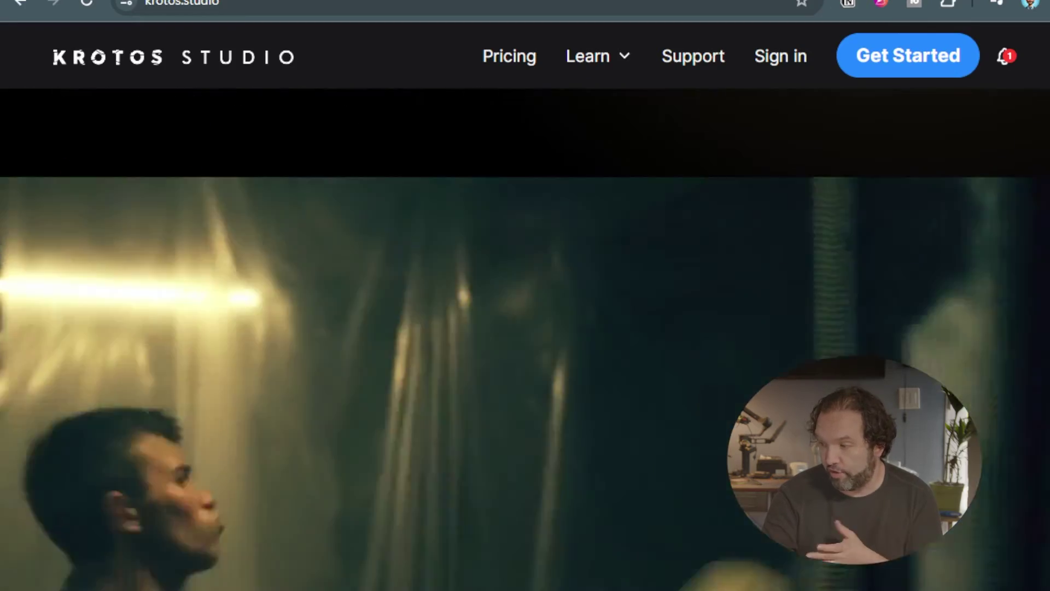
pyautogui.scroll(-18, 525, 339)
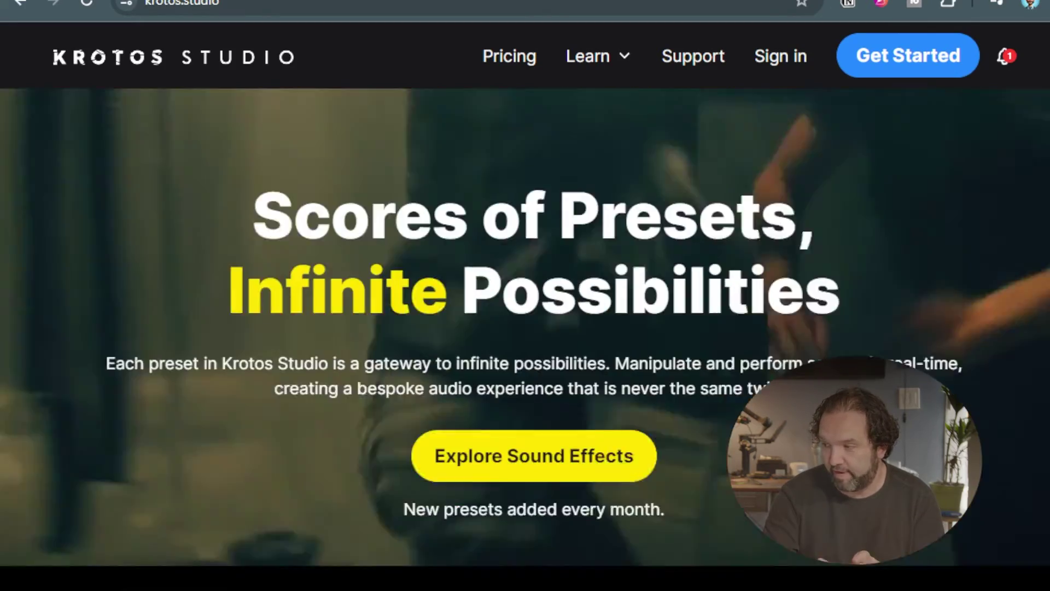
pyautogui.scroll(-1, 525, 340)
pyautogui.scroll(-20, 525, 339)
pyautogui.scroll(-2, 525, 339)
pyautogui.scroll(10, 525, 339)
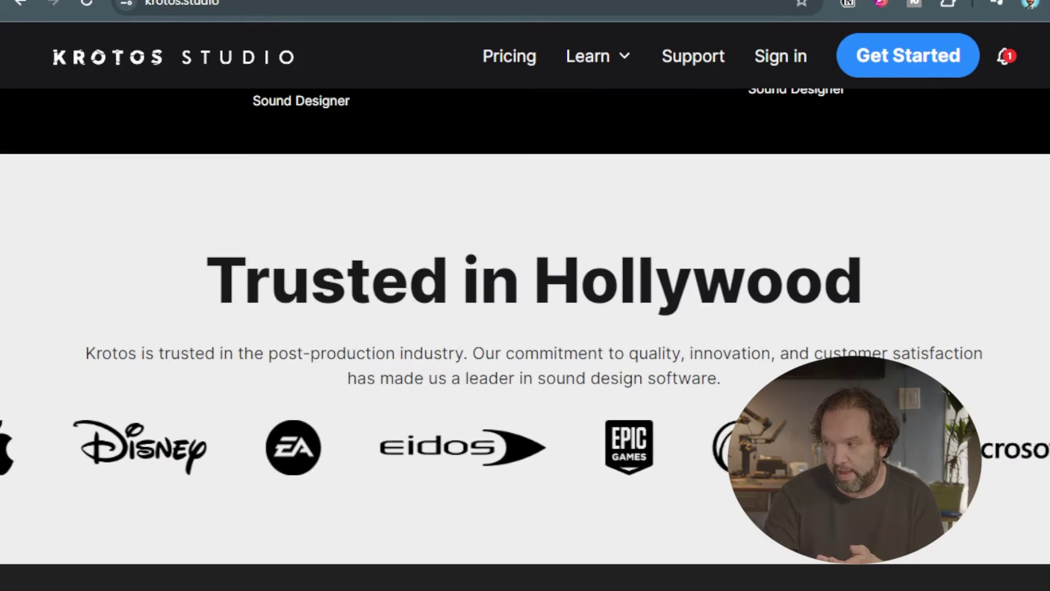
pyautogui.scroll(-2, 526, 339)
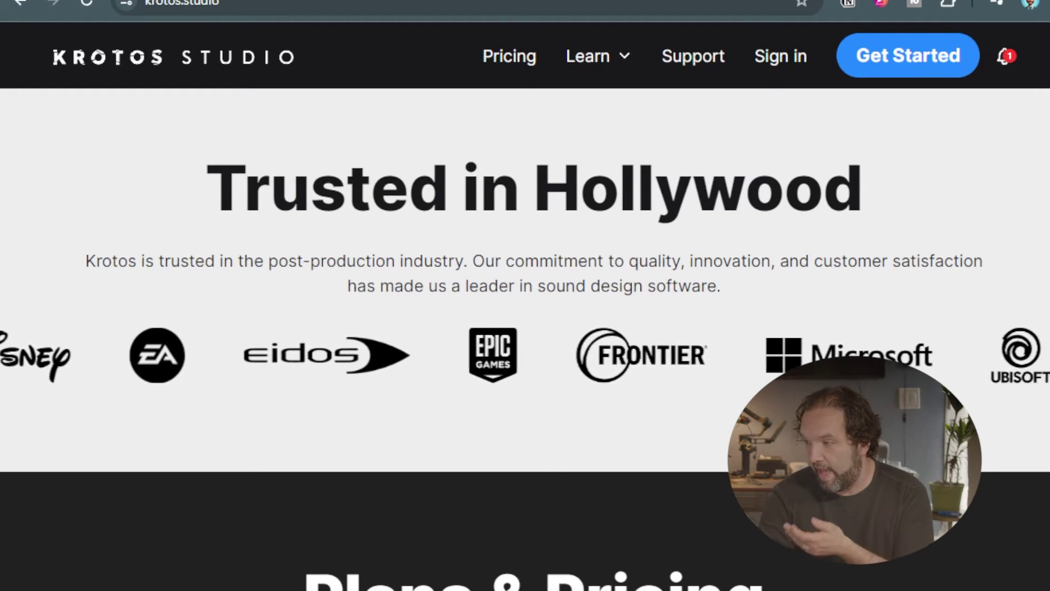
pyautogui.scroll(-10, 525, 339)
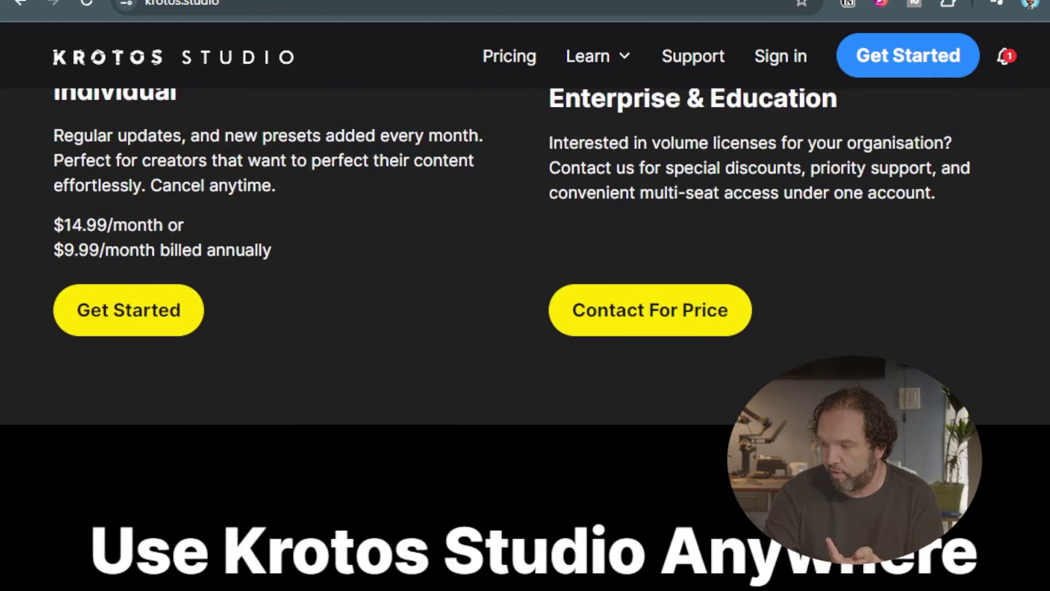
pyautogui.scroll(-7, 525, 296)
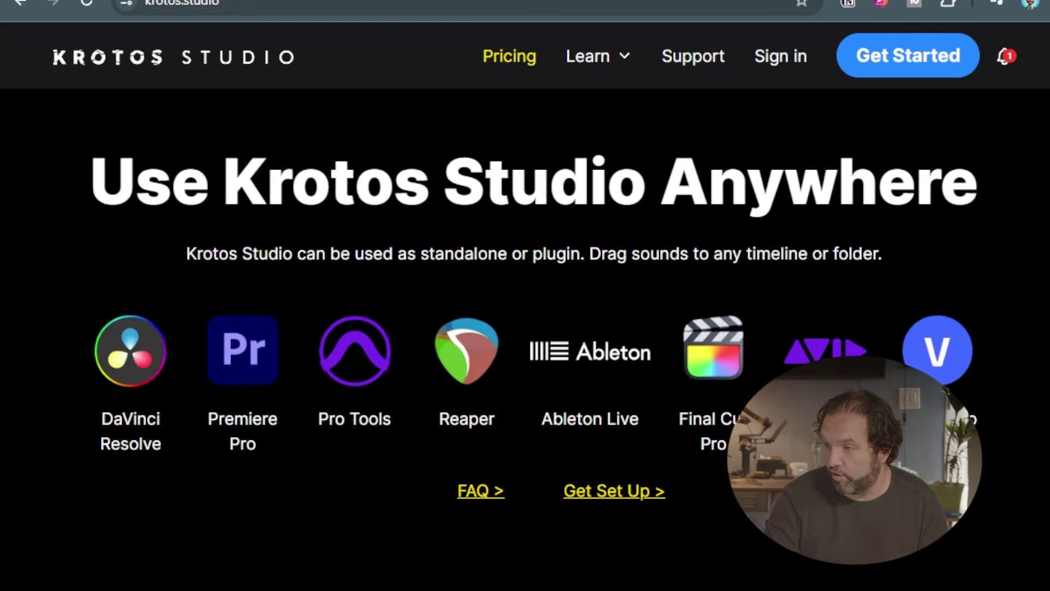
# Jump to Plans & Pricing to view the Individual plan's $14.99 and $9.99 monthly prices
pyautogui.click(494, 59)
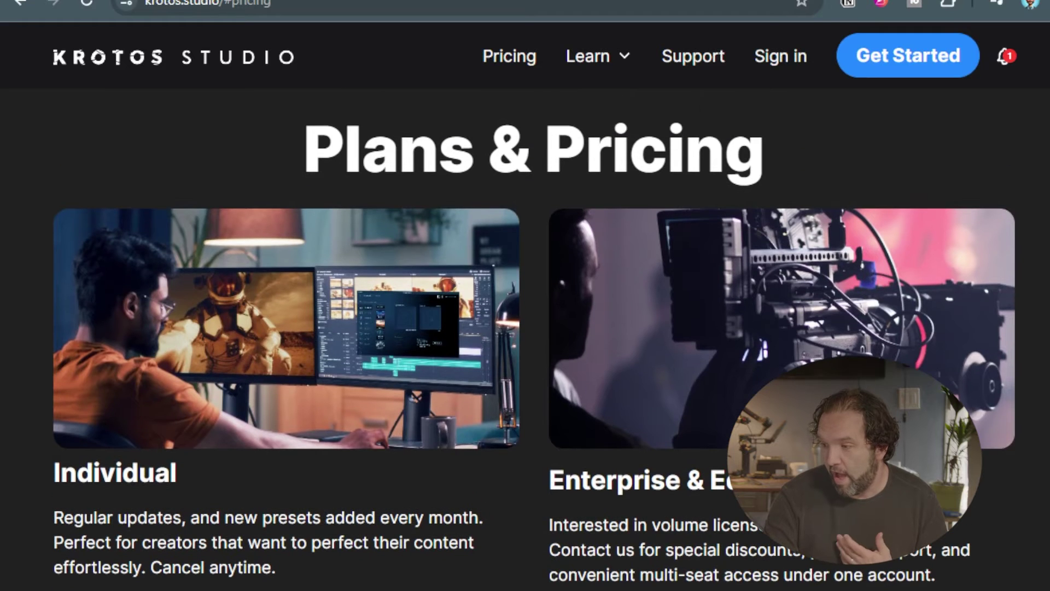
pyautogui.scroll(-2, 533, 345)
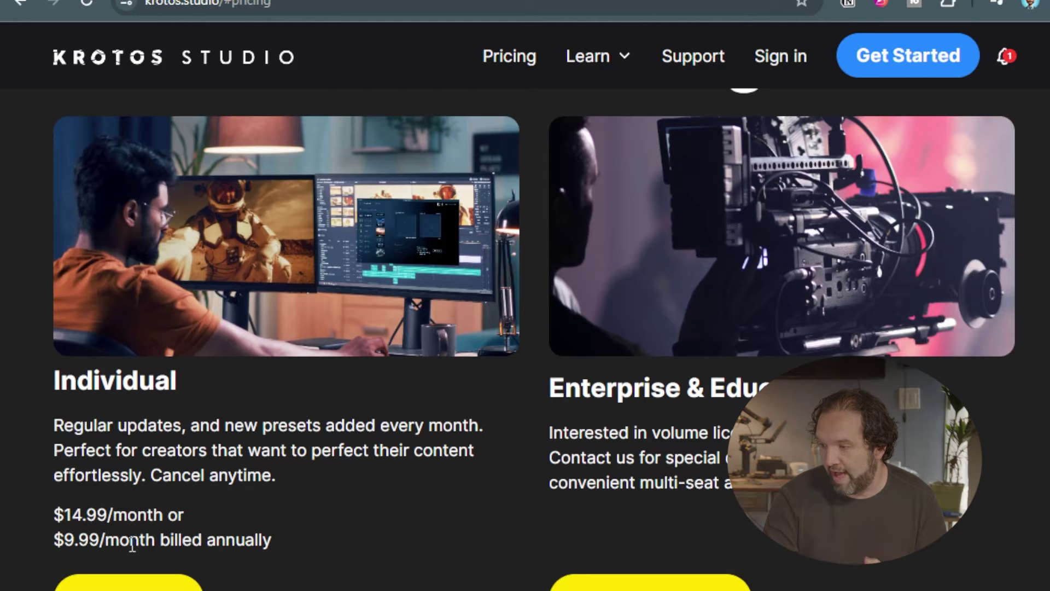
pyautogui.scroll(1, 288, 548)
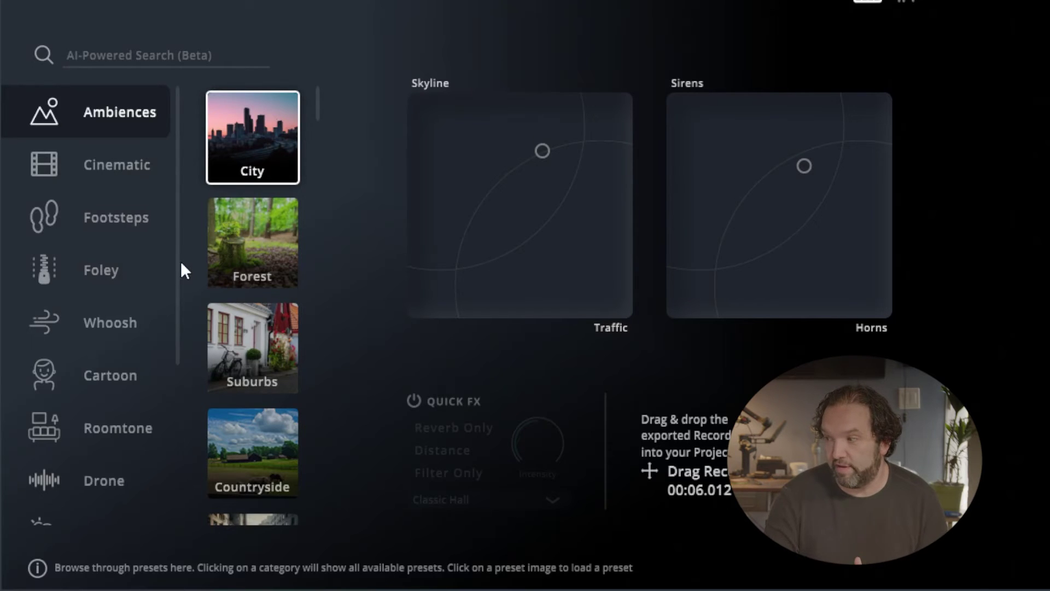
pyautogui.scroll(-4, 129, 353)
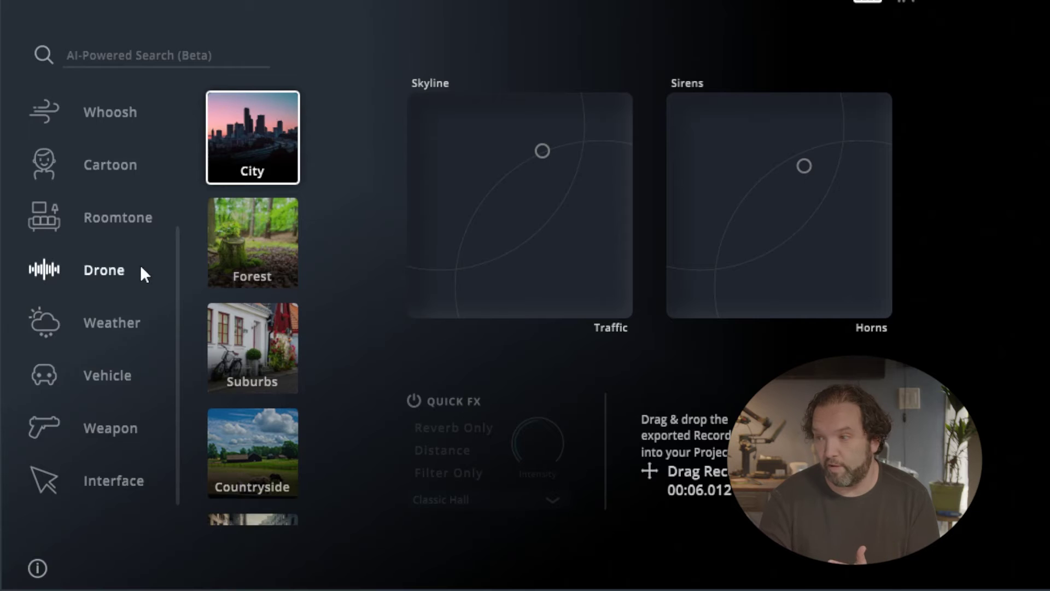
pyautogui.scroll(4, 140, 265)
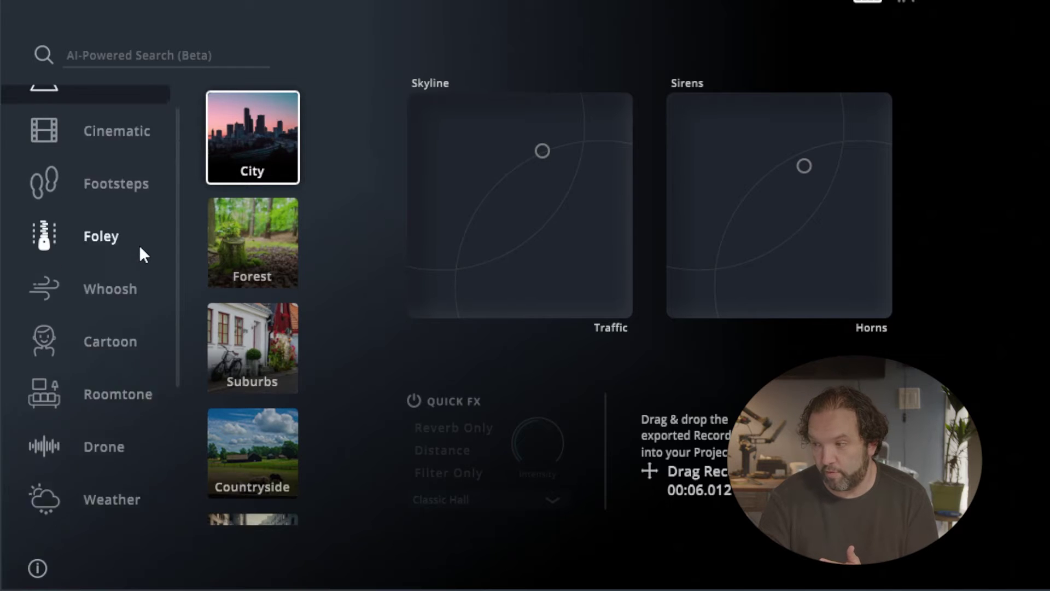
pyautogui.scroll(1, 139, 245)
pyautogui.scroll(-2, 238, 194)
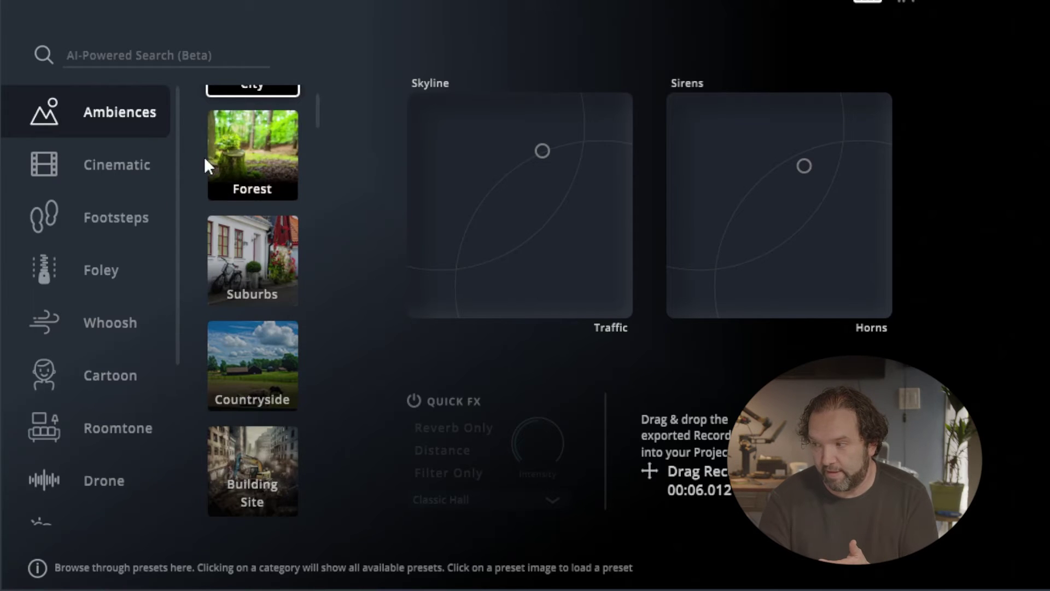
pyautogui.scroll(2, 203, 154)
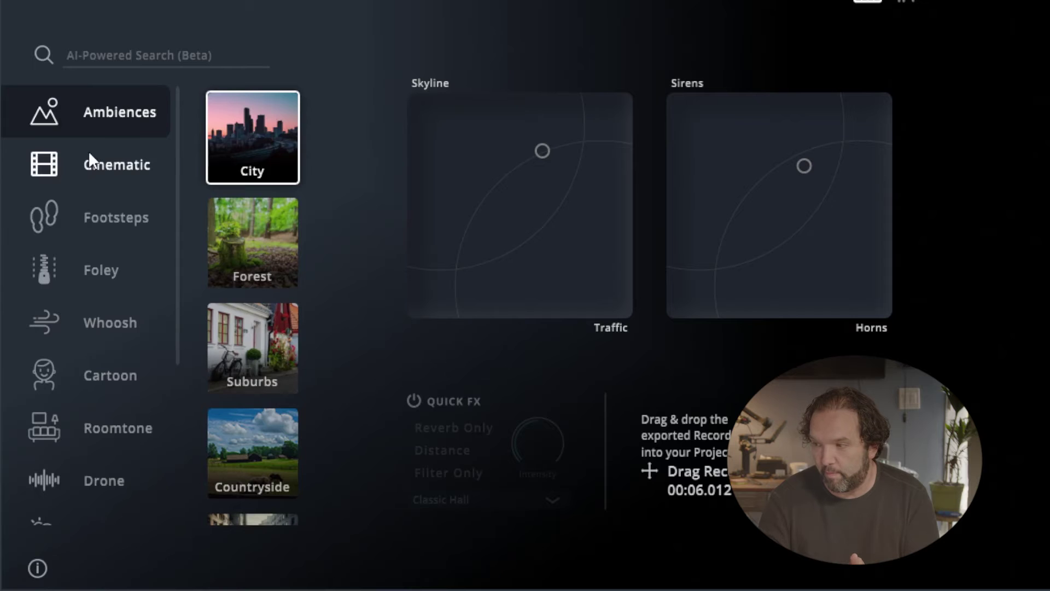
pyautogui.click(113, 172)
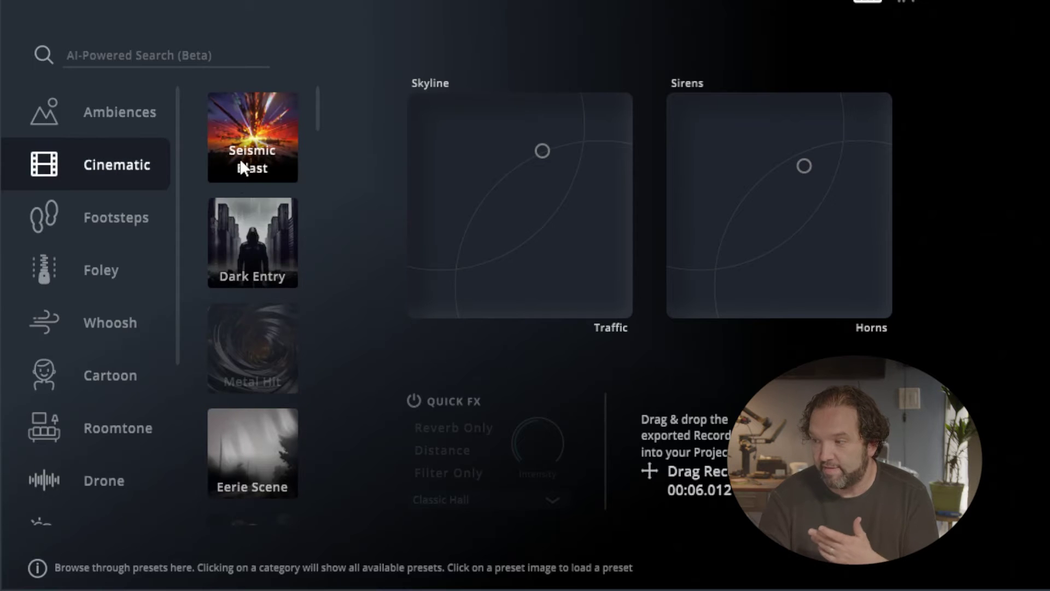
pyautogui.scroll(-3, 249, 265)
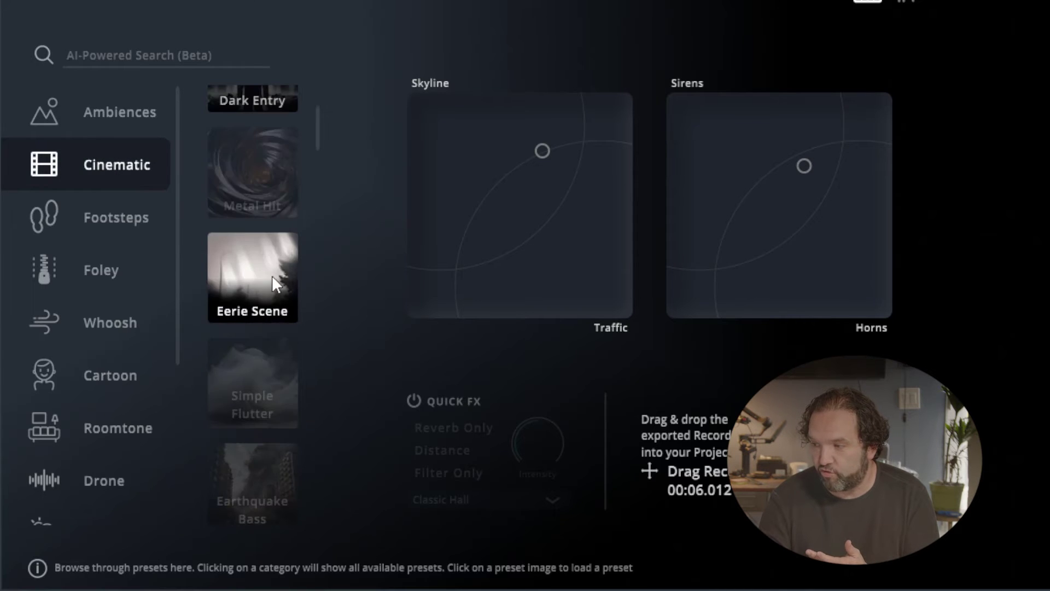
pyautogui.scroll(3, 257, 271)
pyautogui.click(124, 221)
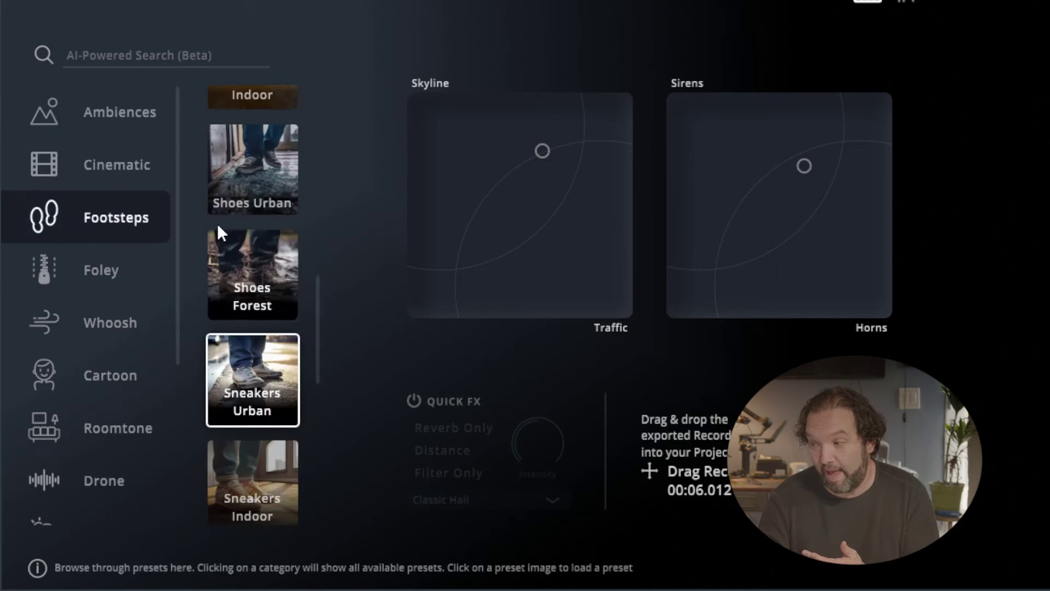
pyautogui.scroll(6, 220, 229)
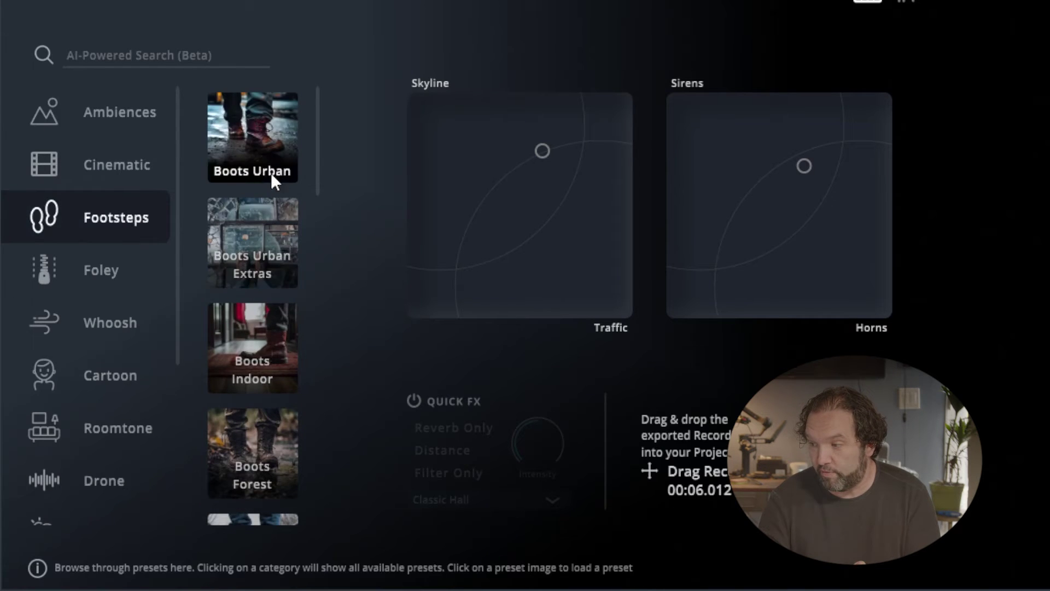
pyautogui.scroll(-2, 271, 317)
pyautogui.scroll(-7, 270, 334)
pyautogui.scroll(-6, 271, 343)
pyautogui.scroll(-2, 270, 341)
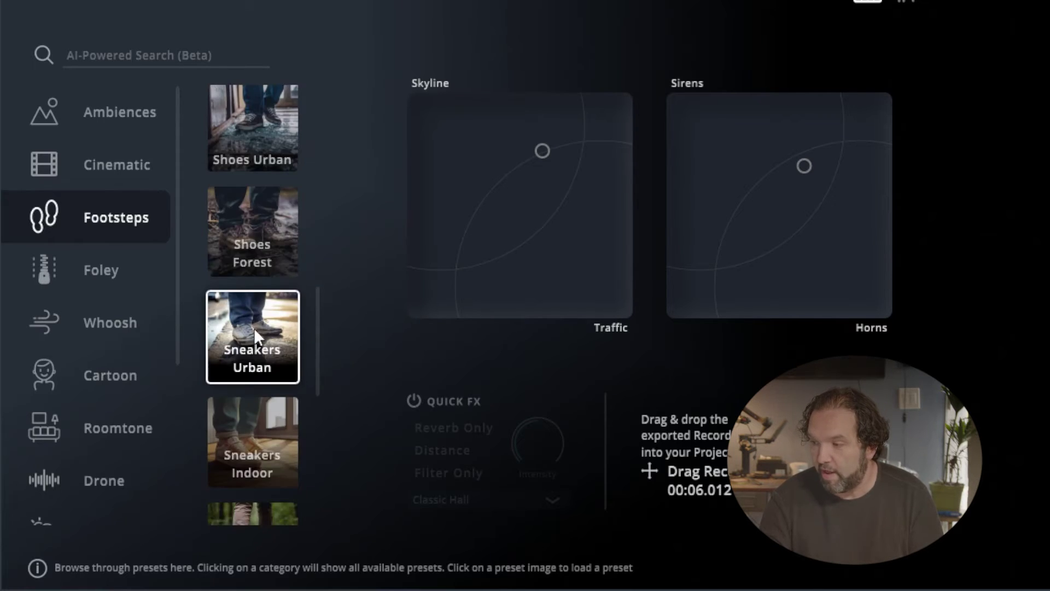
pyautogui.click(119, 283)
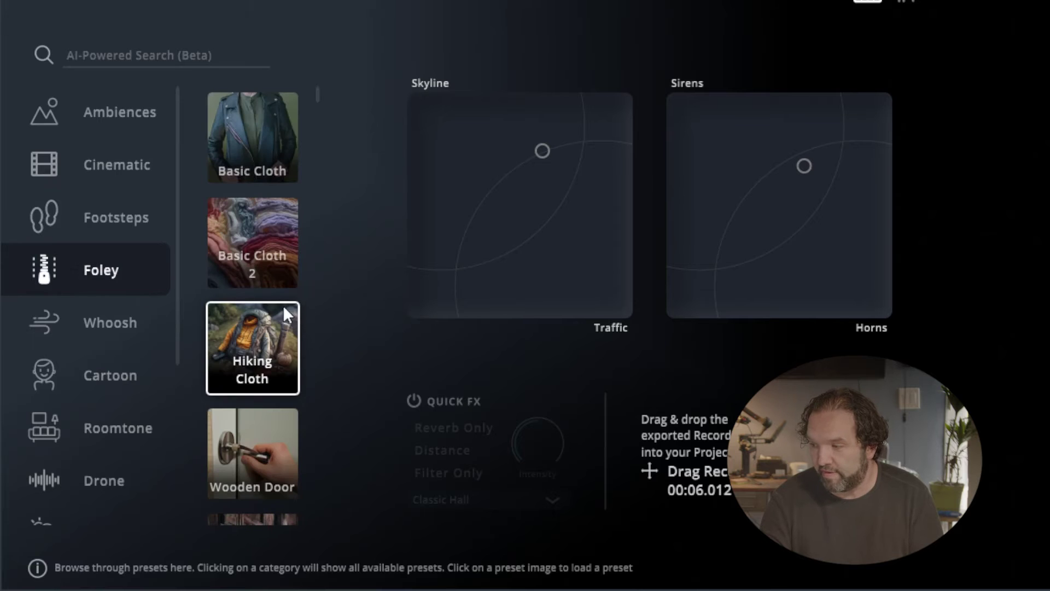
pyautogui.scroll(-3, 281, 315)
pyautogui.scroll(-3, 280, 315)
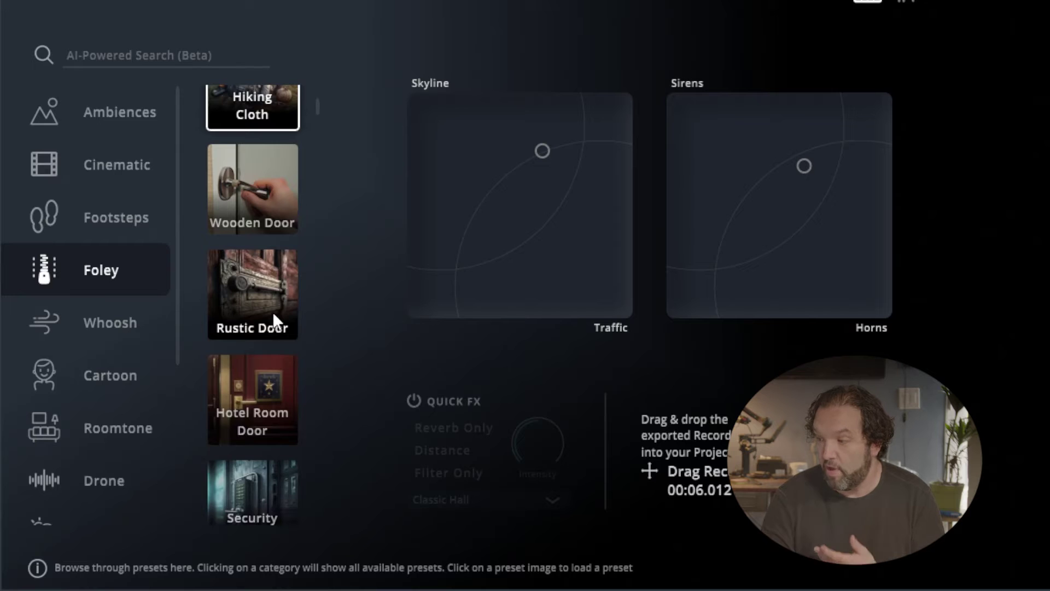
pyautogui.scroll(-3, 273, 311)
pyautogui.scroll(-2, 275, 312)
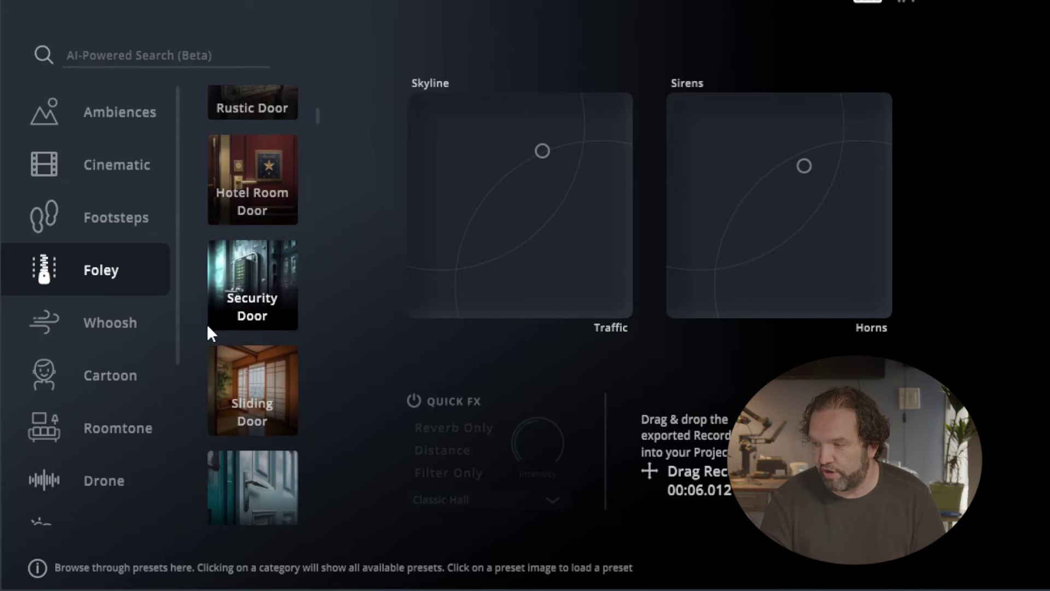
pyautogui.click(121, 323)
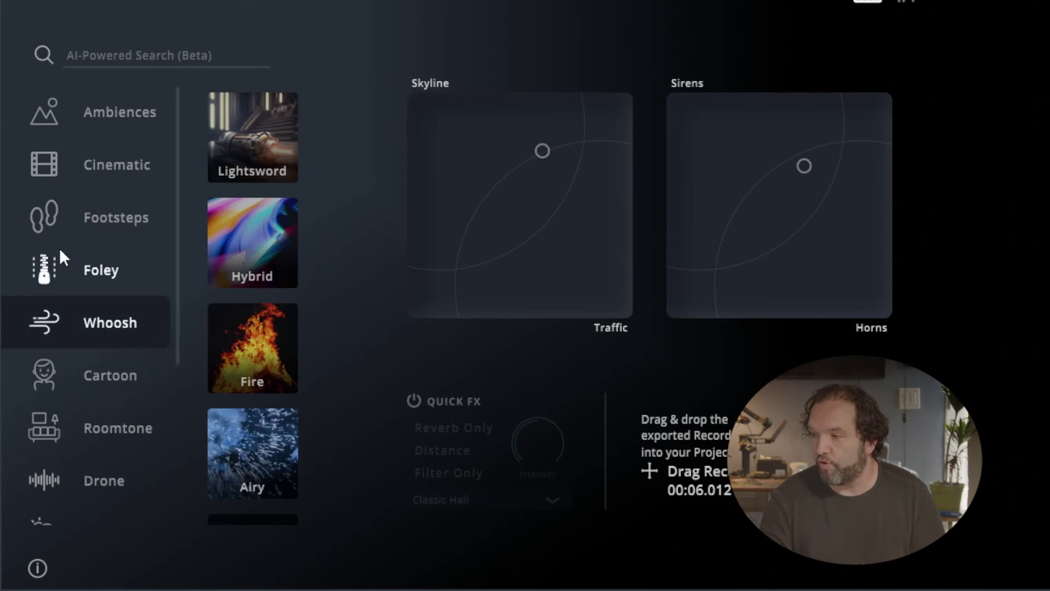
pyautogui.click(106, 125)
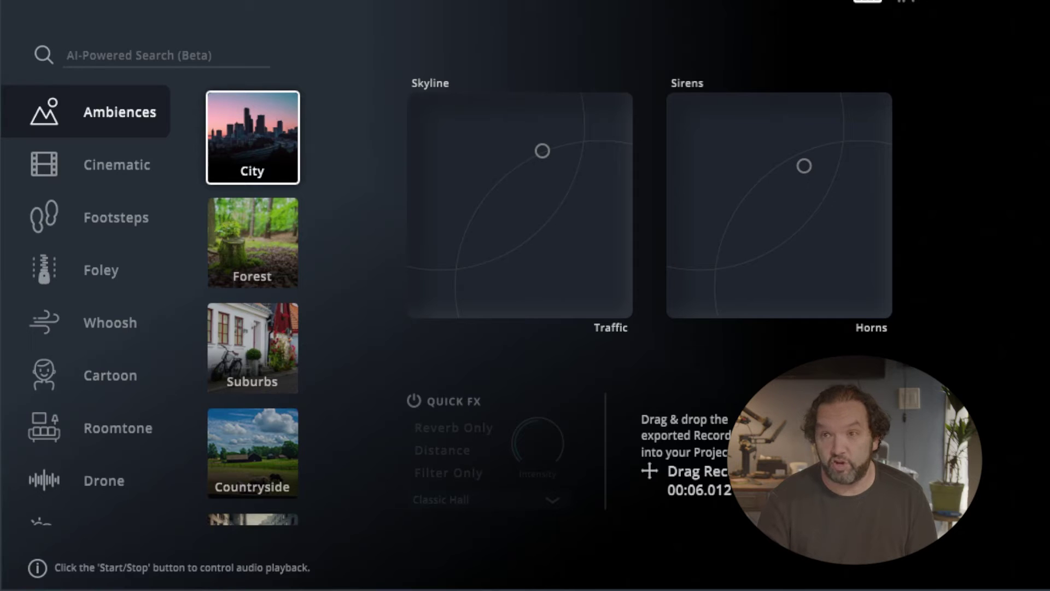
# Start recording and sweep the City mix from Skyline fully toward Traffic
pyautogui.press('space')
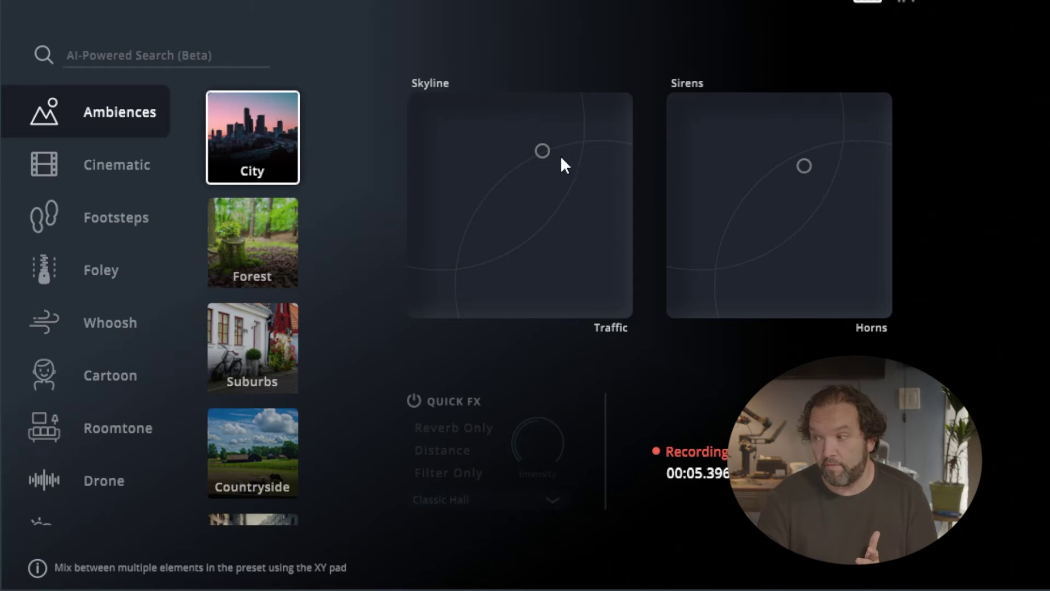
pyautogui.moveTo(487, 123); pyautogui.dragTo(472, 116)
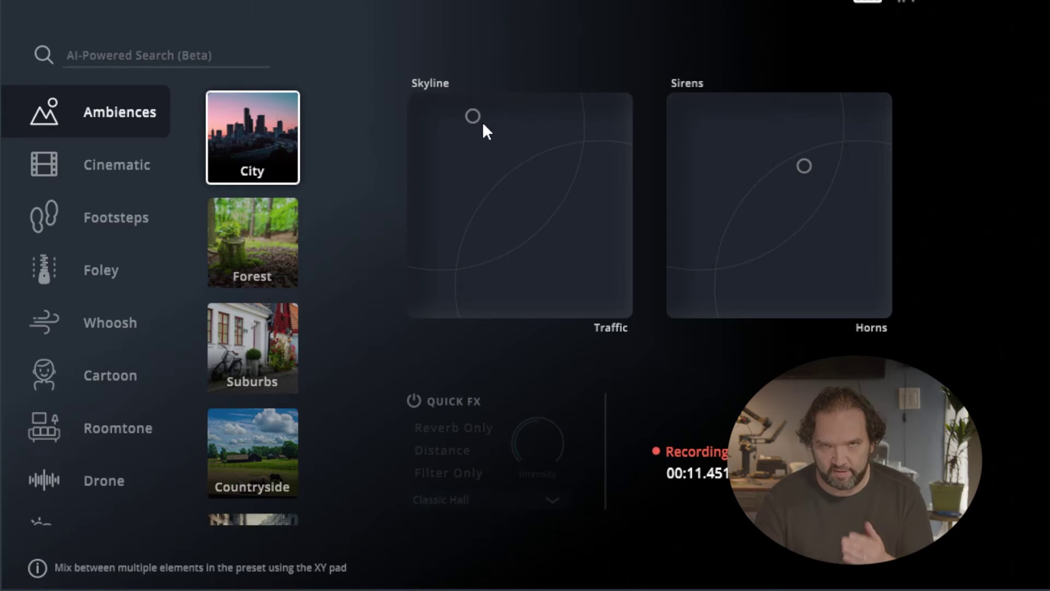
pyautogui.moveTo(560, 258); pyautogui.dragTo(617, 306)
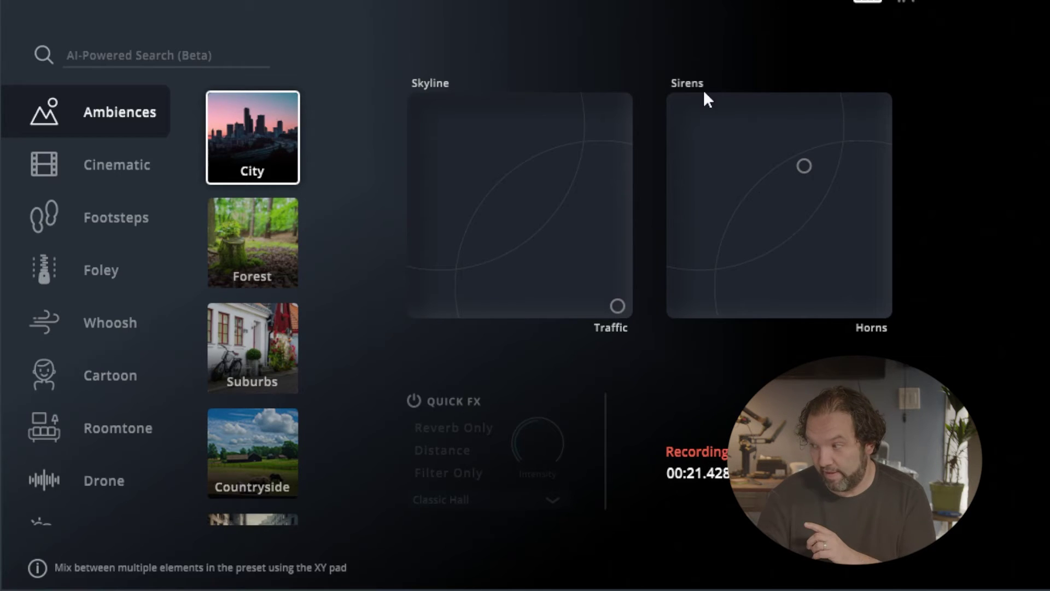
# Sweep the second pad between Sirens and Horns, pull Skyline off Traffic, then load Forest
pyautogui.moveTo(804, 166); pyautogui.dragTo(674, 100)
pyautogui.click(748, 100)
pyautogui.click(884, 311)
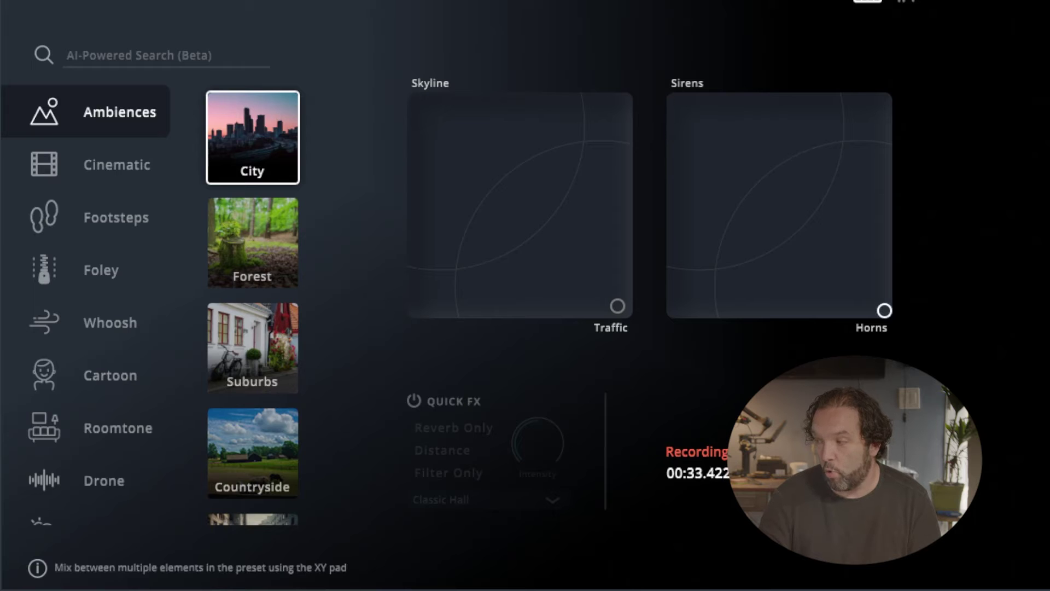
pyautogui.moveTo(885, 310); pyautogui.dragTo(731, 103)
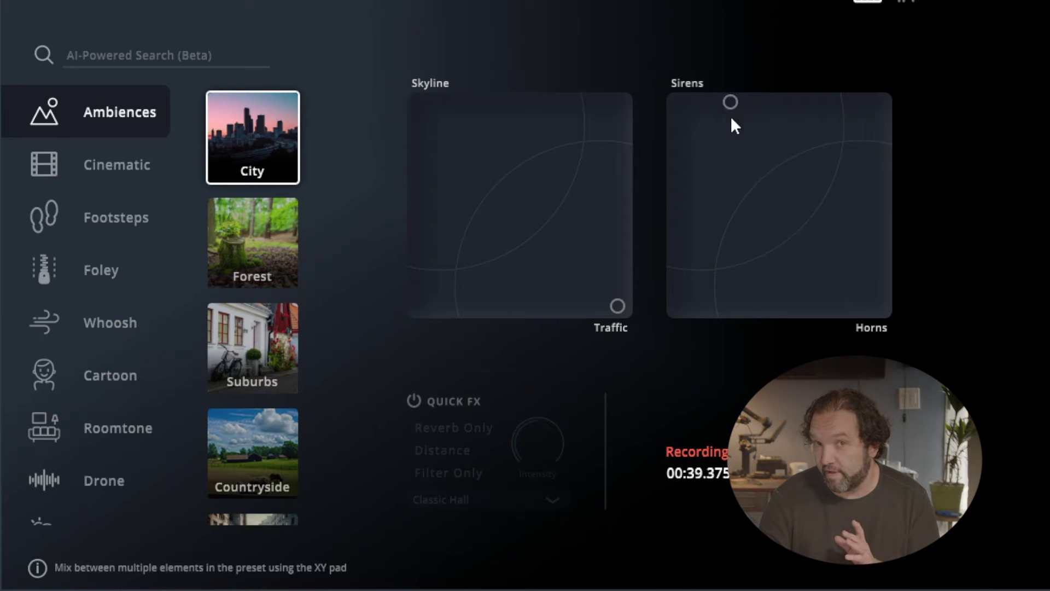
pyautogui.moveTo(745, 191); pyautogui.dragTo(790, 225)
pyautogui.moveTo(617, 251); pyautogui.dragTo(477, 133)
pyautogui.click(248, 234)
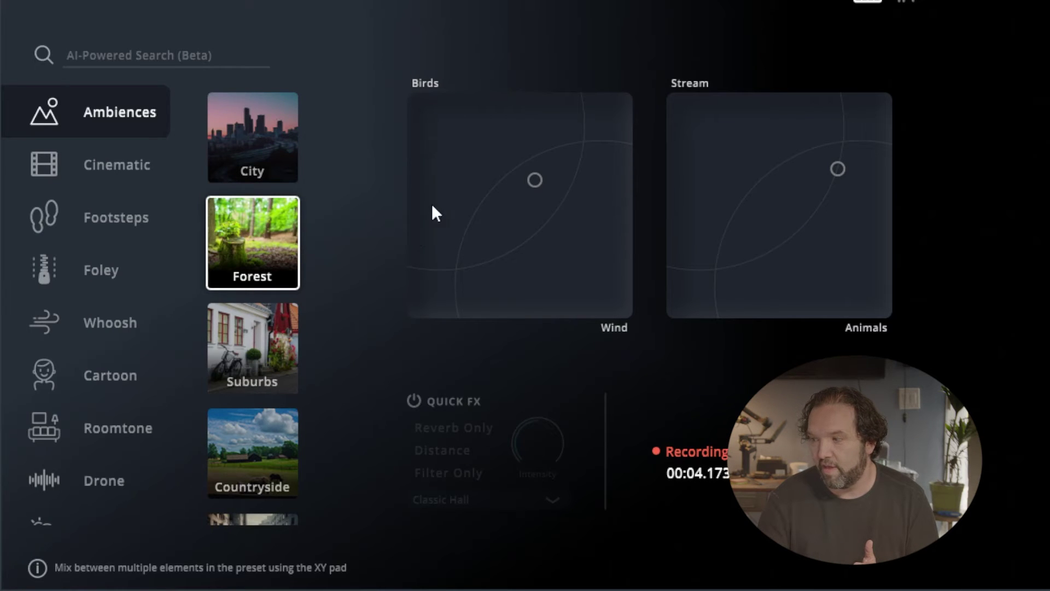
# Blend the Birds pad toward Wind and Stream into the Animals corner, then load Suburbs
pyautogui.moveTo(447, 175); pyautogui.dragTo(604, 305)
pyautogui.moveTo(601, 234); pyautogui.dragTo(619, 275)
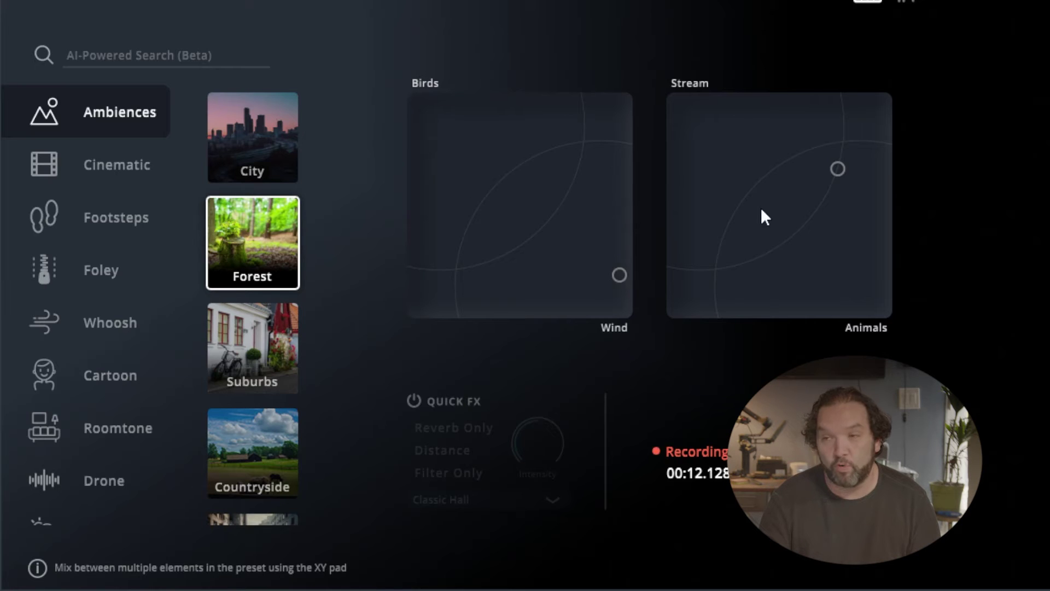
pyautogui.moveTo(762, 210); pyautogui.dragTo(706, 122)
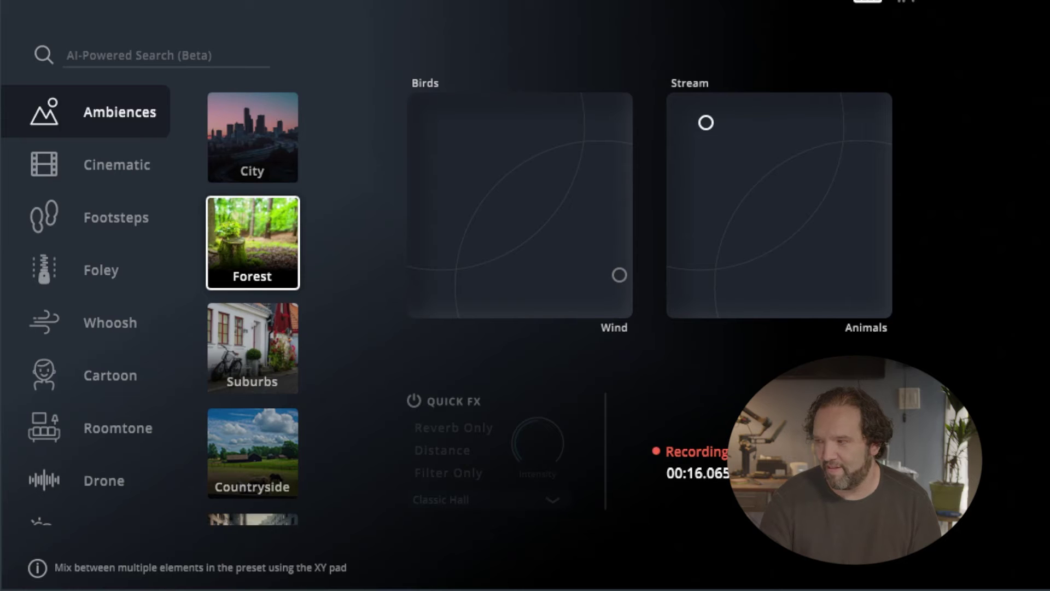
pyautogui.moveTo(705, 123); pyautogui.dragTo(883, 304)
pyautogui.moveTo(876, 251); pyautogui.dragTo(884, 310)
pyautogui.click(267, 335)
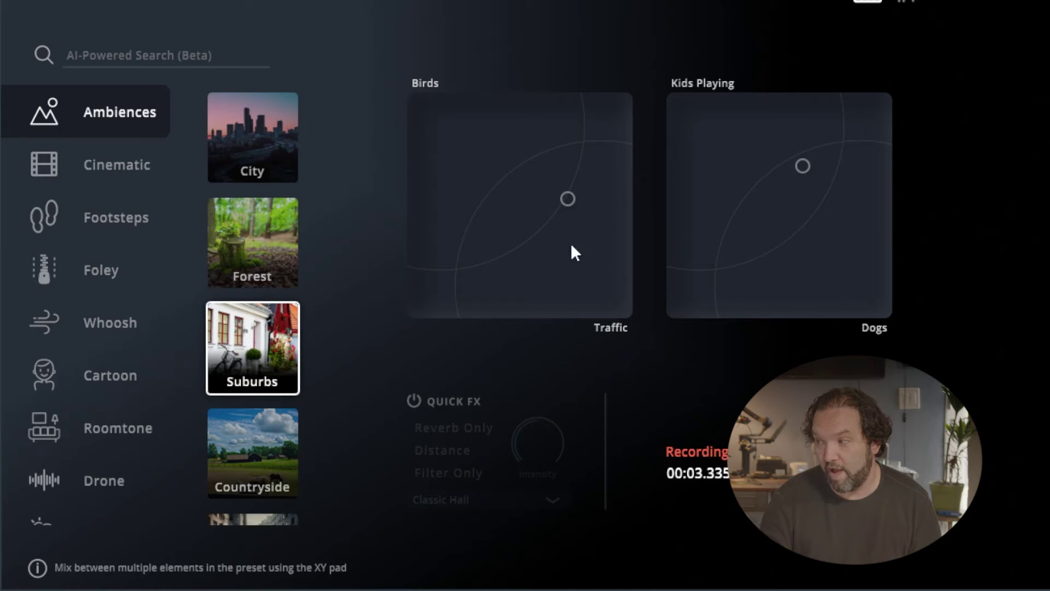
# Nudge Birds toward Traffic, swing the second pad from Kids Playing to Dogs, then recentre both
pyautogui.moveTo(587, 268); pyautogui.dragTo(588, 287)
pyautogui.click(721, 142)
pyautogui.moveTo(720, 142); pyautogui.dragTo(710, 114)
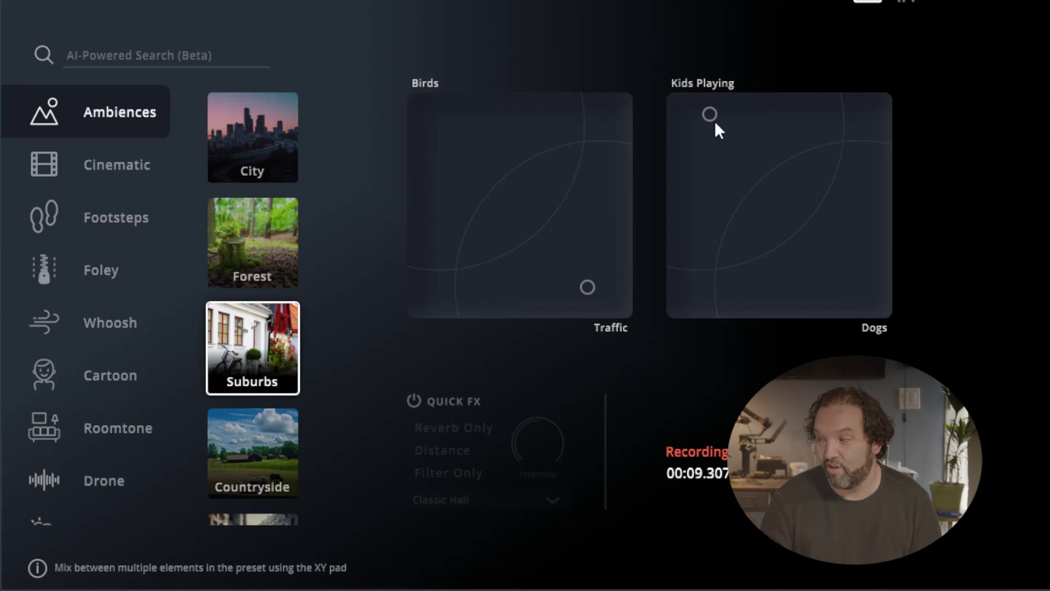
pyautogui.click(872, 233)
pyautogui.moveTo(872, 233)
pyautogui.mouseDown()
pyautogui.moveTo(873, 304)
pyautogui.moveTo(815, 313)
pyautogui.moveTo(842, 296)
pyautogui.moveTo(859, 301)
pyautogui.mouseUp()
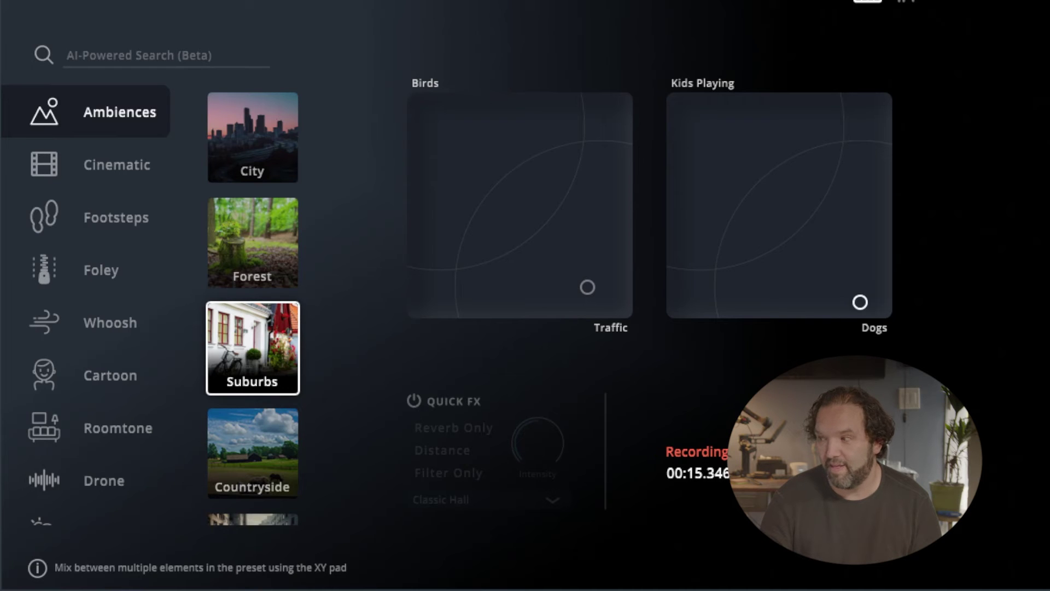
pyautogui.moveTo(804, 242)
pyautogui.mouseDown()
pyautogui.moveTo(791, 220)
pyautogui.moveTo(827, 165)
pyautogui.mouseUp()
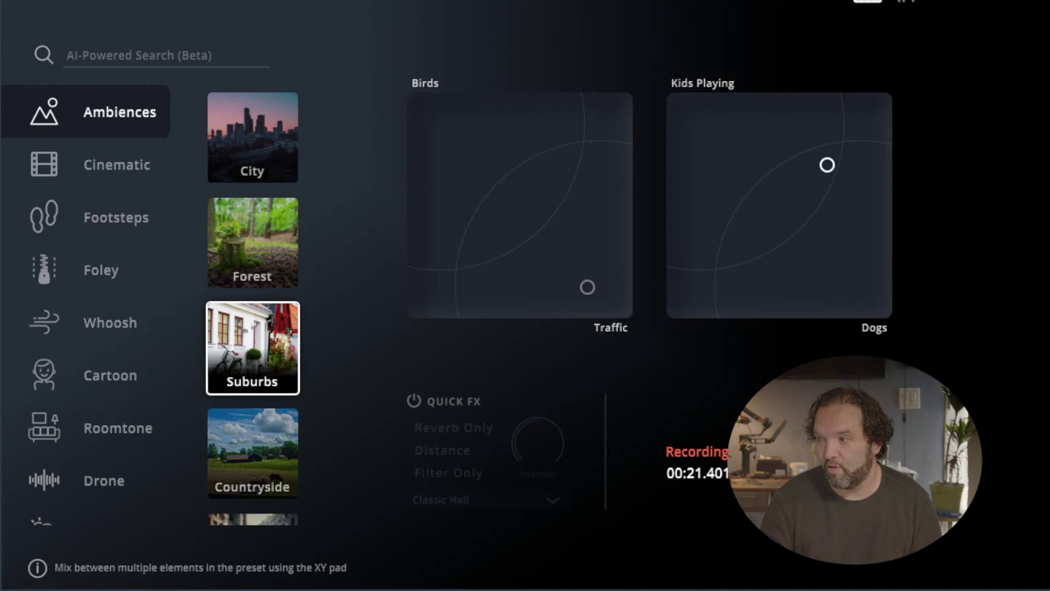
pyautogui.moveTo(547, 178)
pyautogui.mouseDown()
pyautogui.moveTo(539, 185)
pyautogui.moveTo(564, 175)
pyautogui.mouseUp()
pyautogui.scroll(-2, 275, 381)
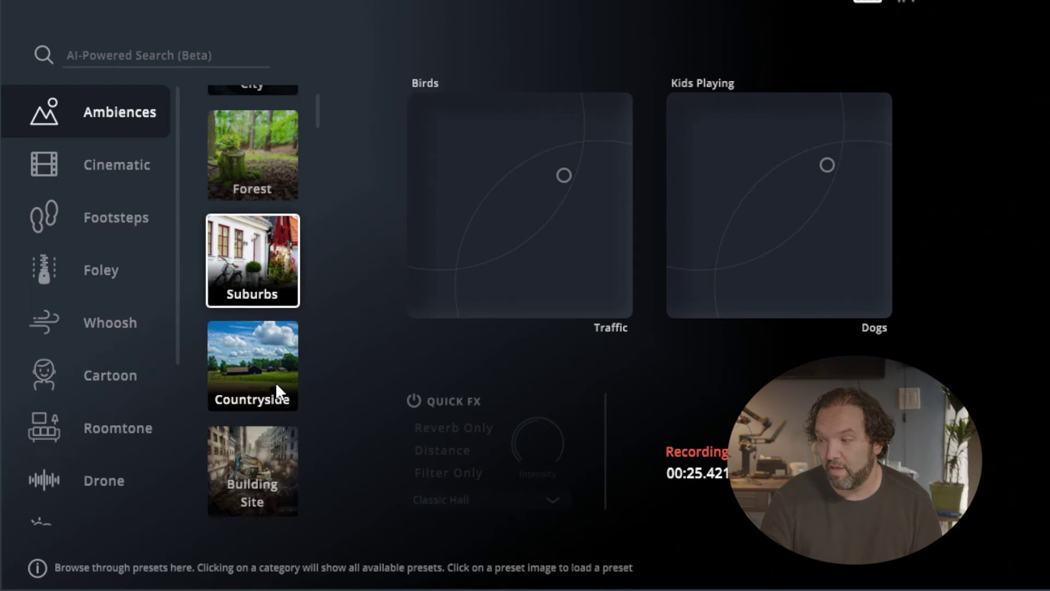
# Load Cinematic's Seismic Blast and sweep the hit pad from Bass Hit to Tonal Hit
pyautogui.click(130, 177)
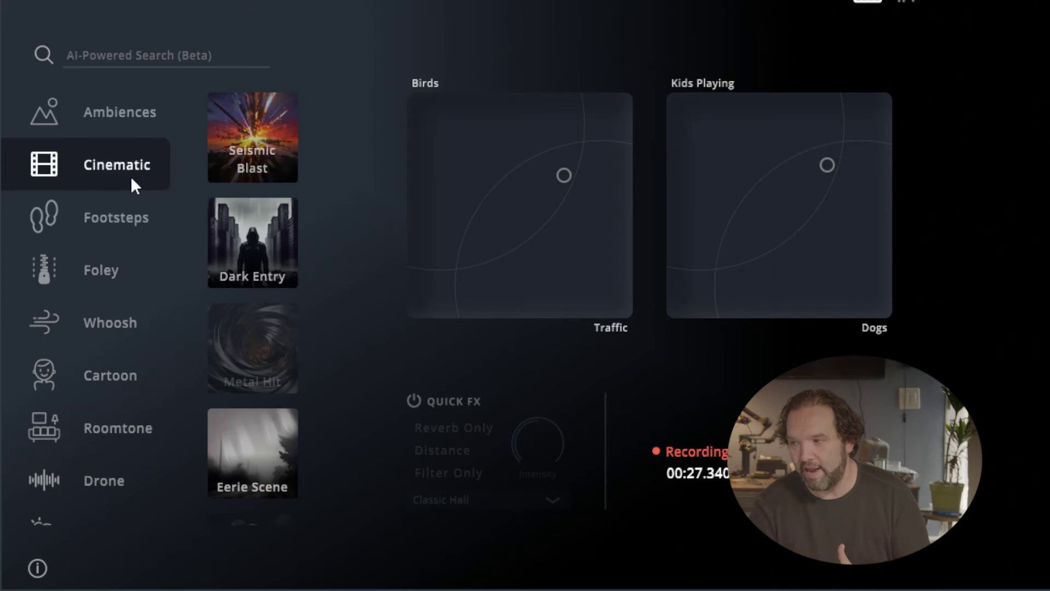
pyautogui.click(288, 144)
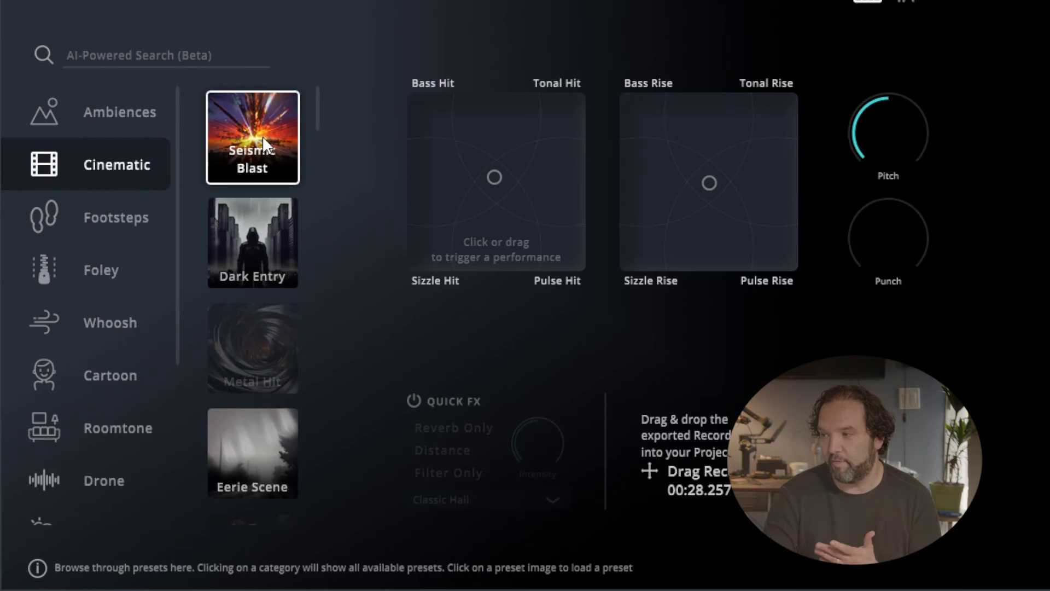
pyautogui.moveTo(450, 121); pyautogui.dragTo(426, 91)
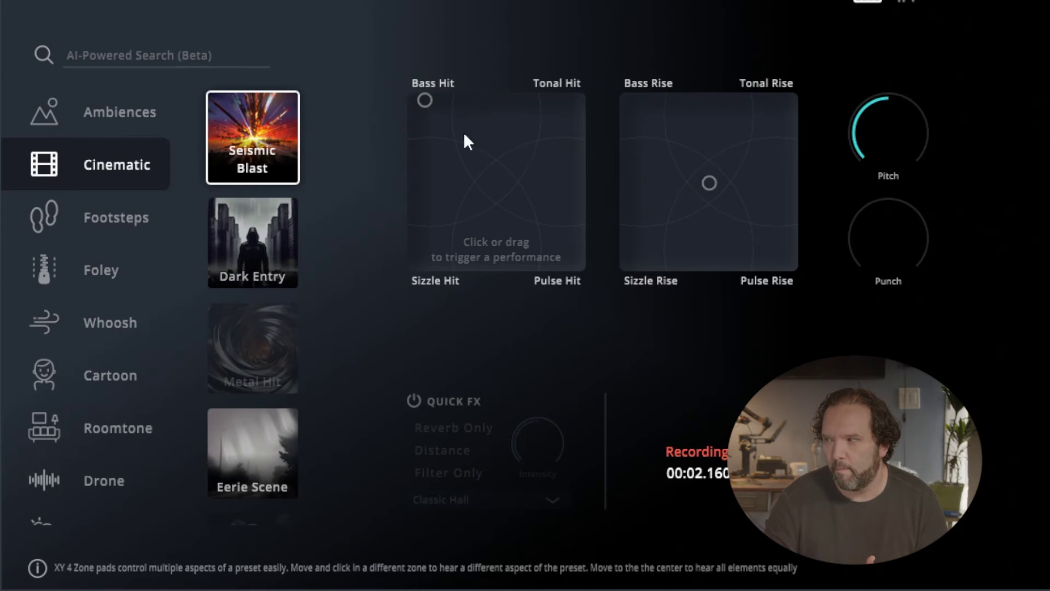
pyautogui.moveTo(491, 129); pyautogui.dragTo(574, 107)
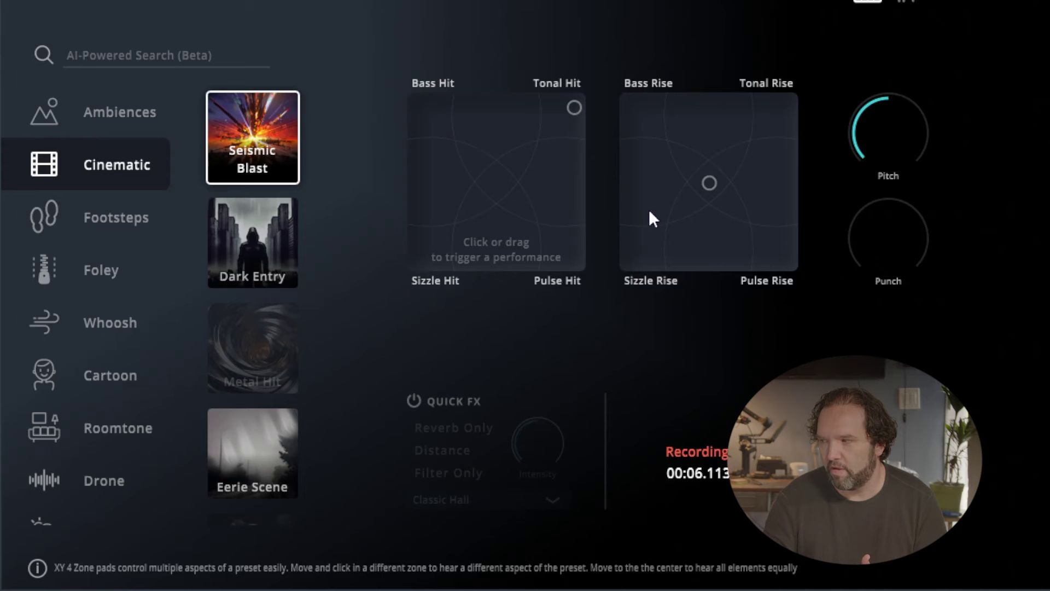
# Play Bass Rise, then sweep the rise pad toward Tonal Rise
pyautogui.moveTo(660, 159); pyautogui.dragTo(641, 101)
pyautogui.moveTo(547, 113); pyautogui.dragTo(502, 157)
pyautogui.moveTo(641, 100); pyautogui.dragTo(779, 122)
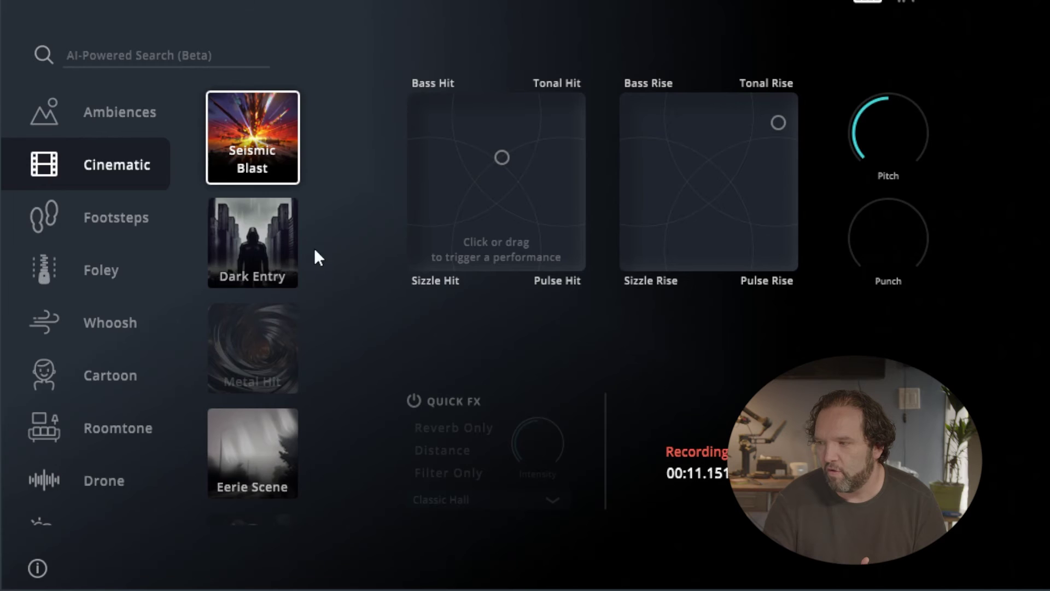
# Load the Footsteps category's Shoes Urban preset
pyautogui.click(271, 237)
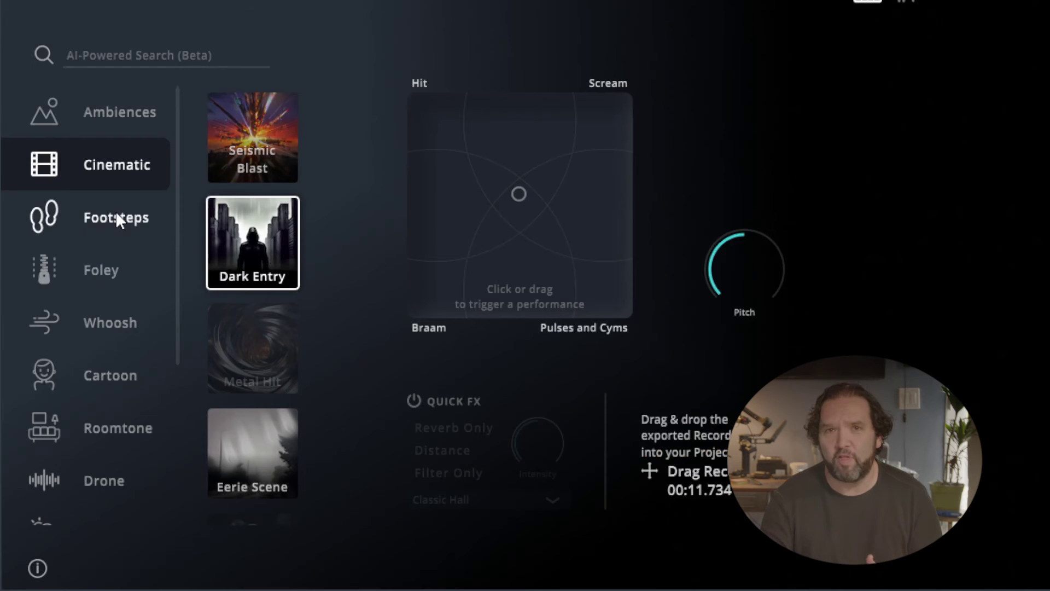
pyautogui.click(116, 218)
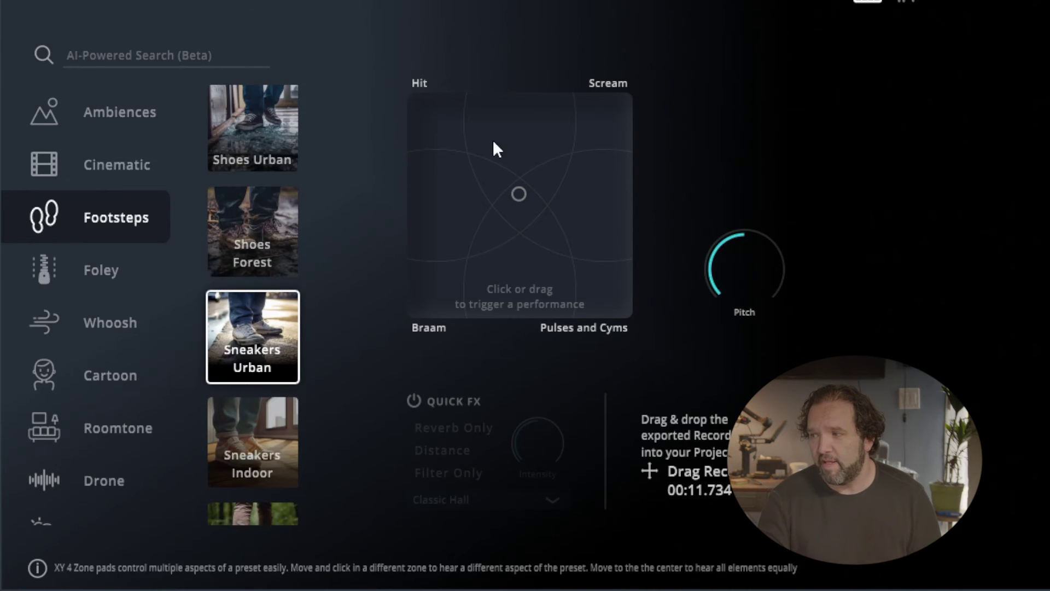
pyautogui.click(262, 129)
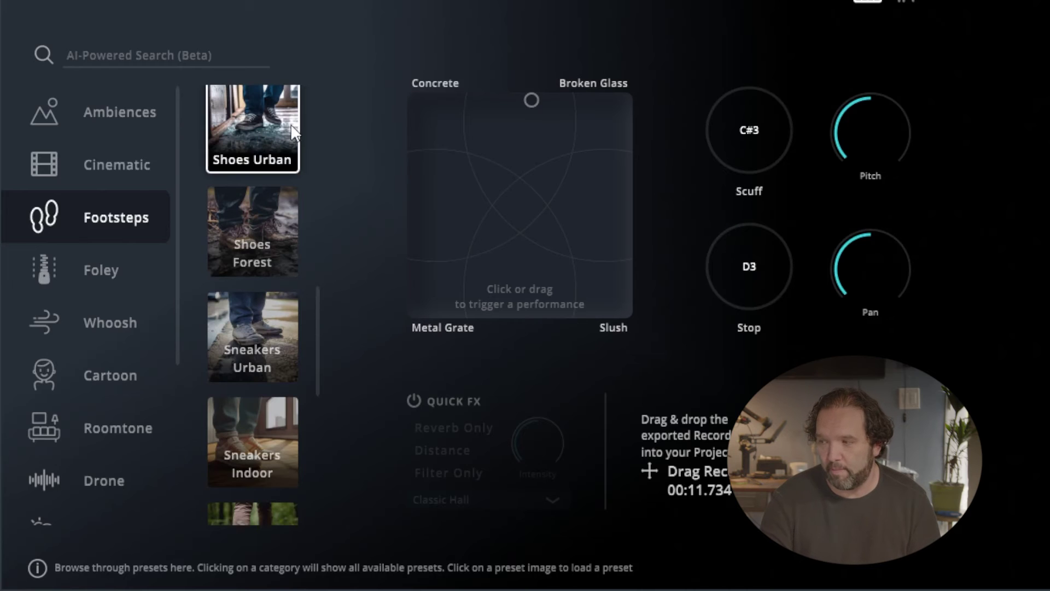
# Record footsteps walking from Concrete through the centre toward Broken Glass
pyautogui.click(486, 178)
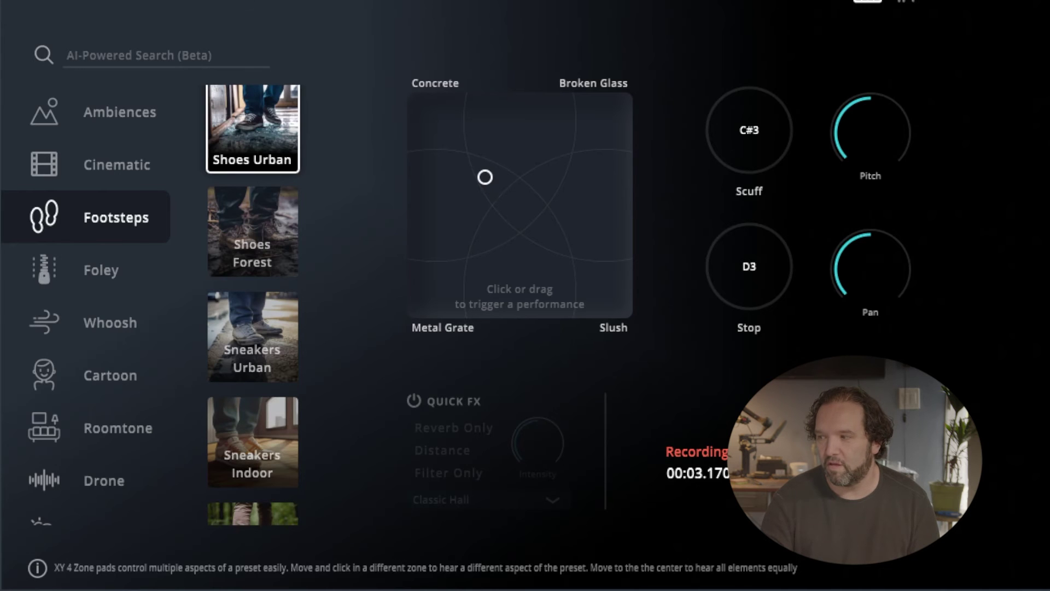
pyautogui.click(430, 126)
pyautogui.moveTo(433, 111)
pyautogui.mouseDown()
pyautogui.moveTo(454, 102)
pyautogui.moveTo(503, 108)
pyautogui.mouseUp()
pyautogui.moveTo(580, 115); pyautogui.dragTo(605, 188)
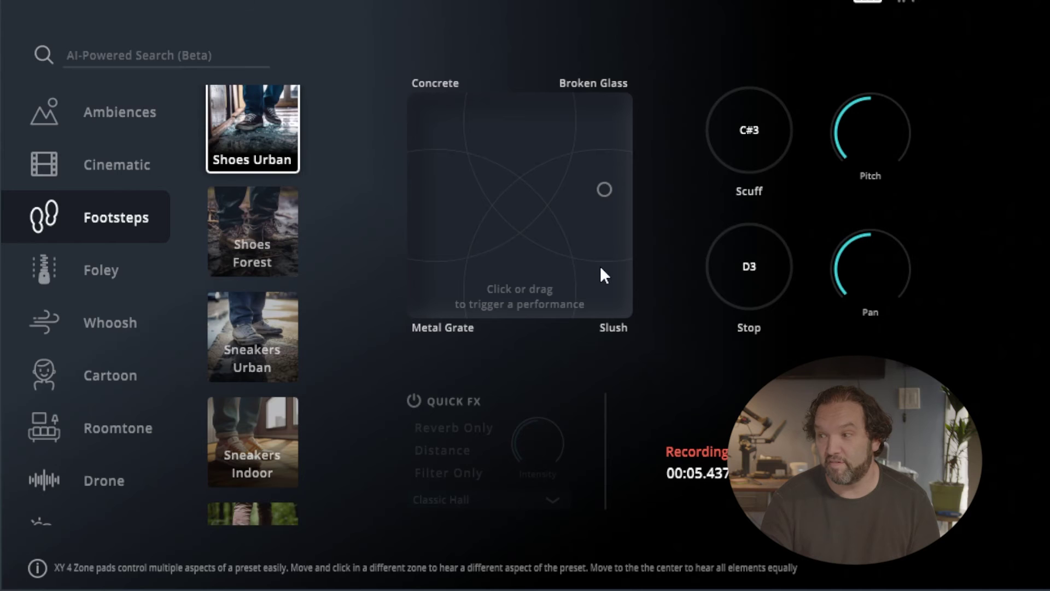
# Record new takes sliding toward Slush and from Metal Grate up toward Broken Glass
pyautogui.moveTo(600, 274)
pyautogui.mouseDown()
pyautogui.moveTo(576, 311)
pyautogui.moveTo(453, 287)
pyautogui.mouseUp()
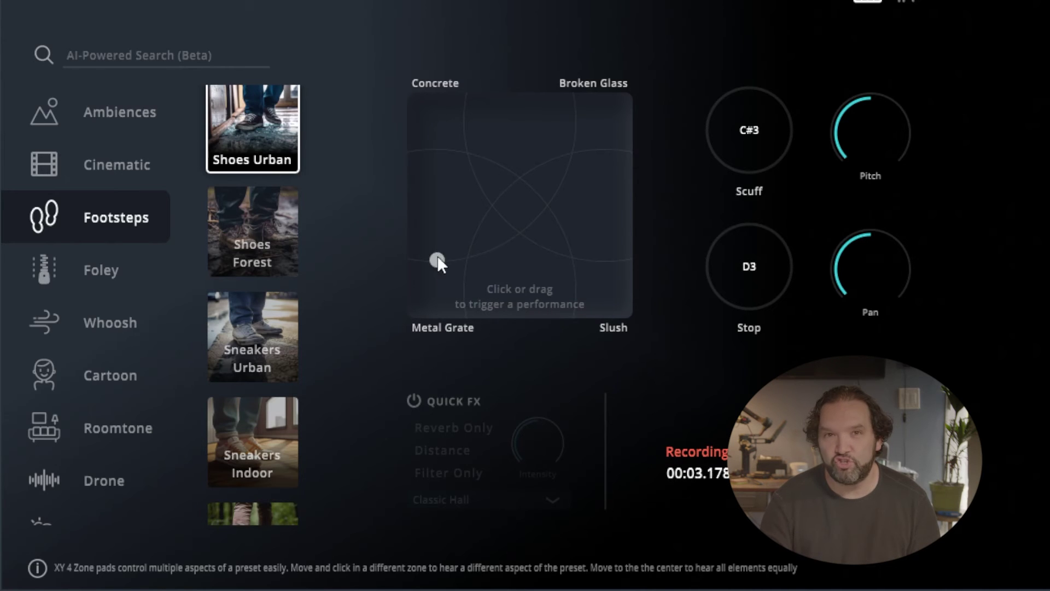
pyautogui.click(439, 228)
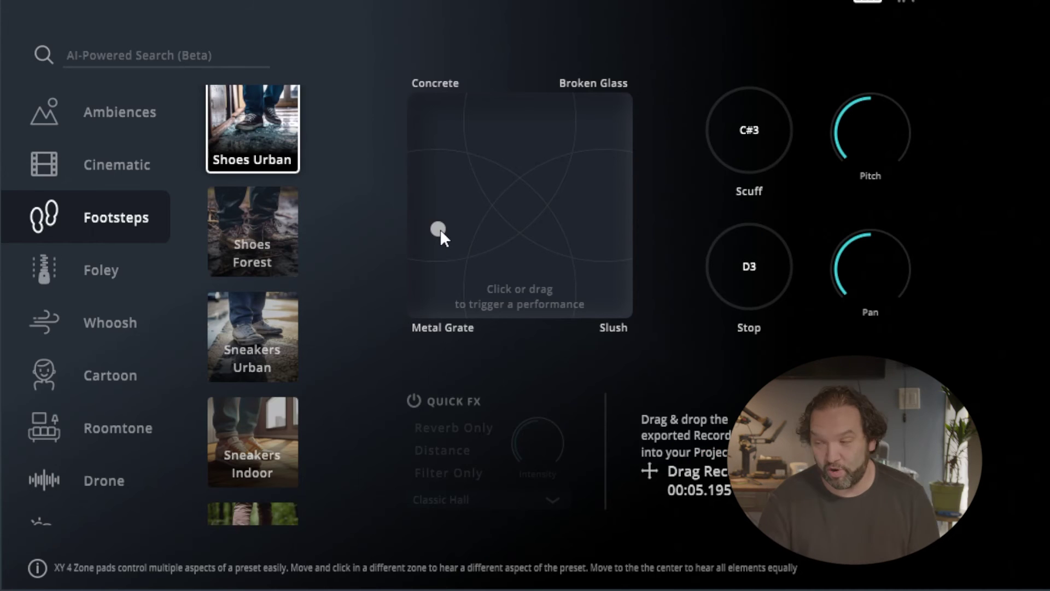
pyautogui.click(444, 204)
pyautogui.moveTo(465, 187)
pyautogui.mouseDown()
pyautogui.moveTo(554, 141)
pyautogui.moveTo(566, 121)
pyautogui.moveTo(579, 124)
pyautogui.mouseUp()
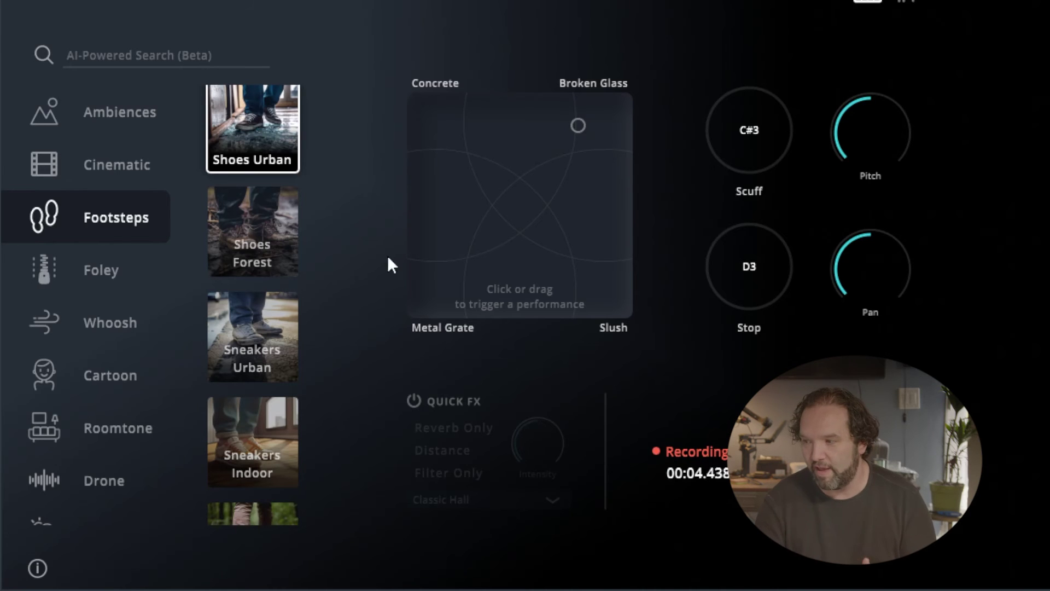
pyautogui.scroll(-1, 266, 383)
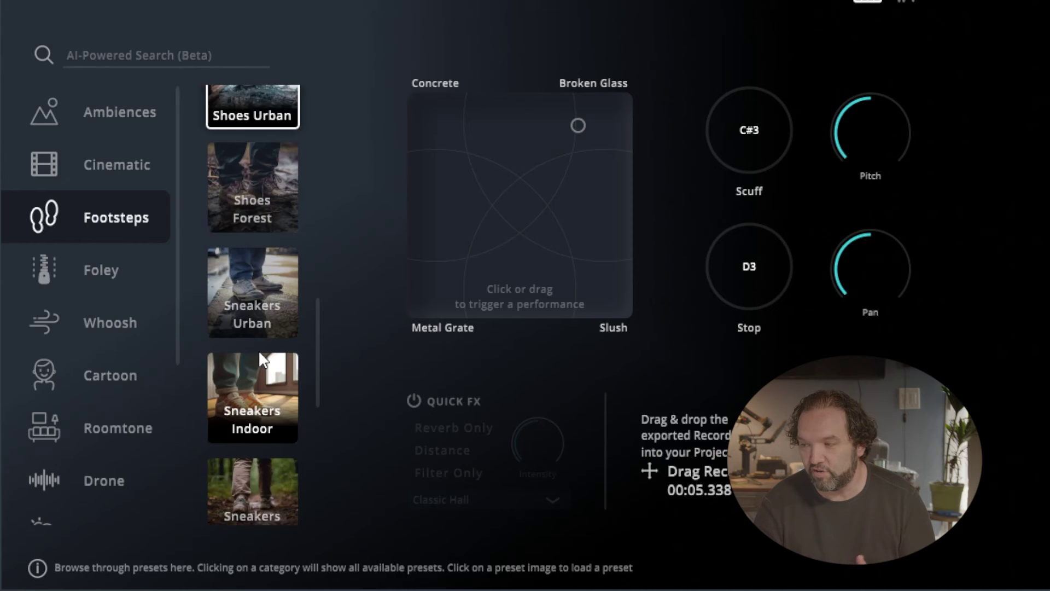
# Load Sneakers Indoor and record footsteps from Carpet down to Solid Wood, then toward Tile
pyautogui.click(239, 381)
pyautogui.click(458, 172)
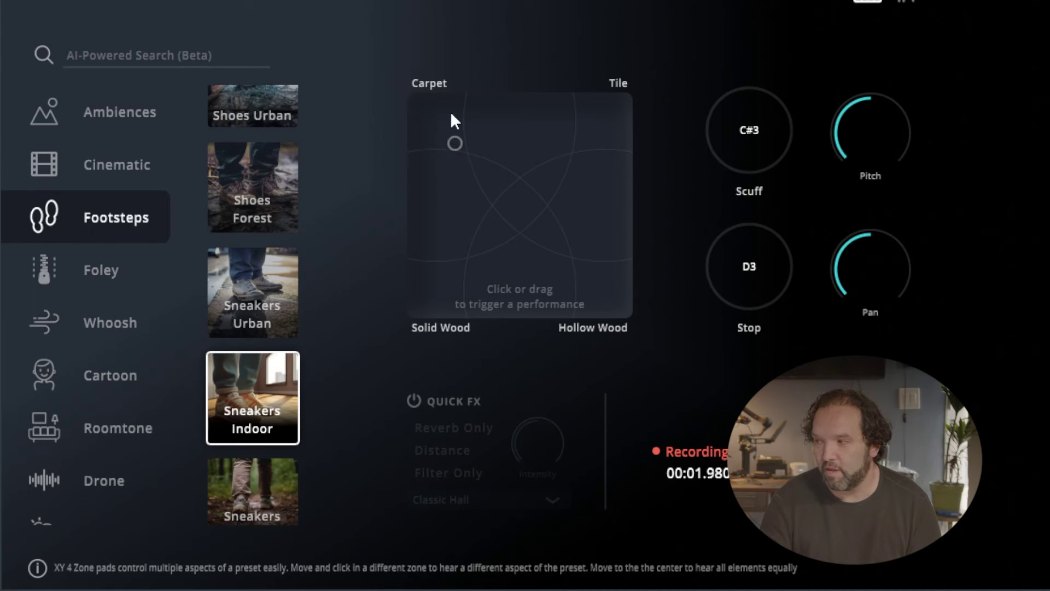
pyautogui.moveTo(413, 132)
pyautogui.mouseDown()
pyautogui.moveTo(416, 172)
pyautogui.moveTo(440, 211)
pyautogui.moveTo(451, 310)
pyautogui.mouseUp()
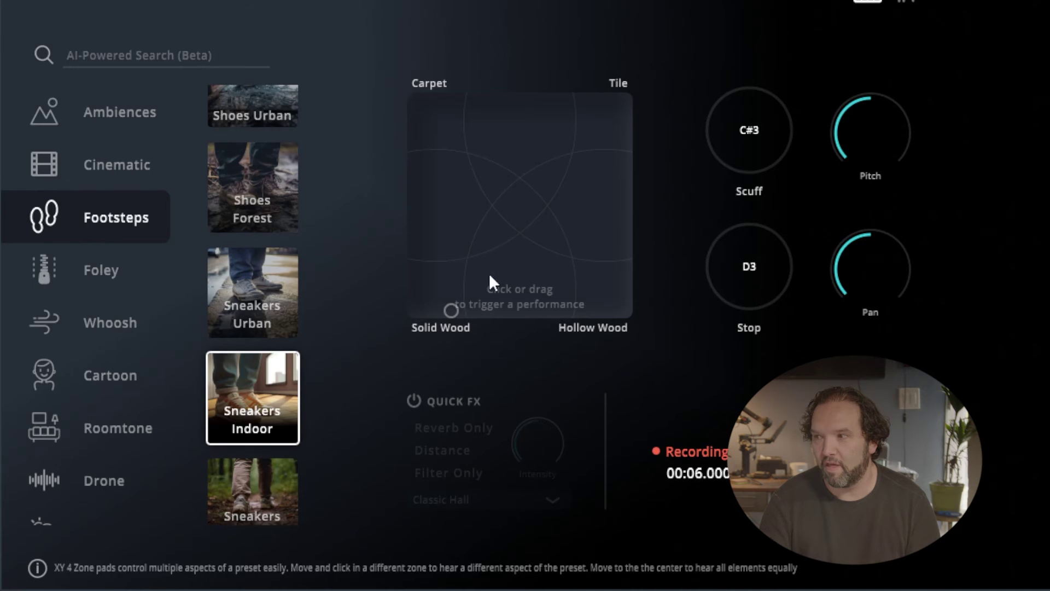
pyautogui.moveTo(598, 134)
pyautogui.mouseDown()
pyautogui.moveTo(602, 113)
pyautogui.moveTo(600, 218)
pyautogui.moveTo(593, 179)
pyautogui.mouseUp()
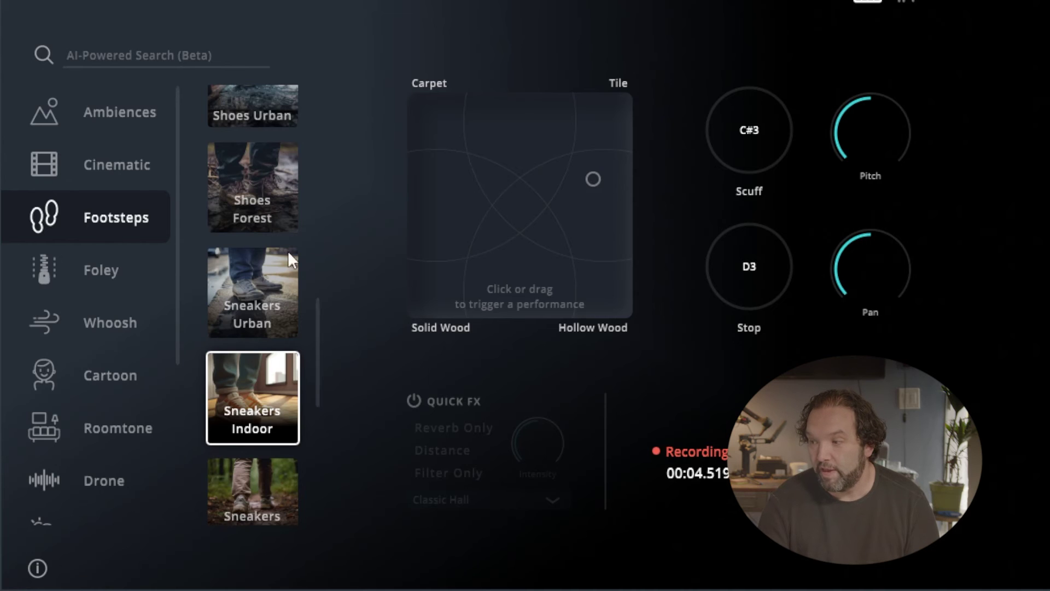
pyautogui.click(94, 263)
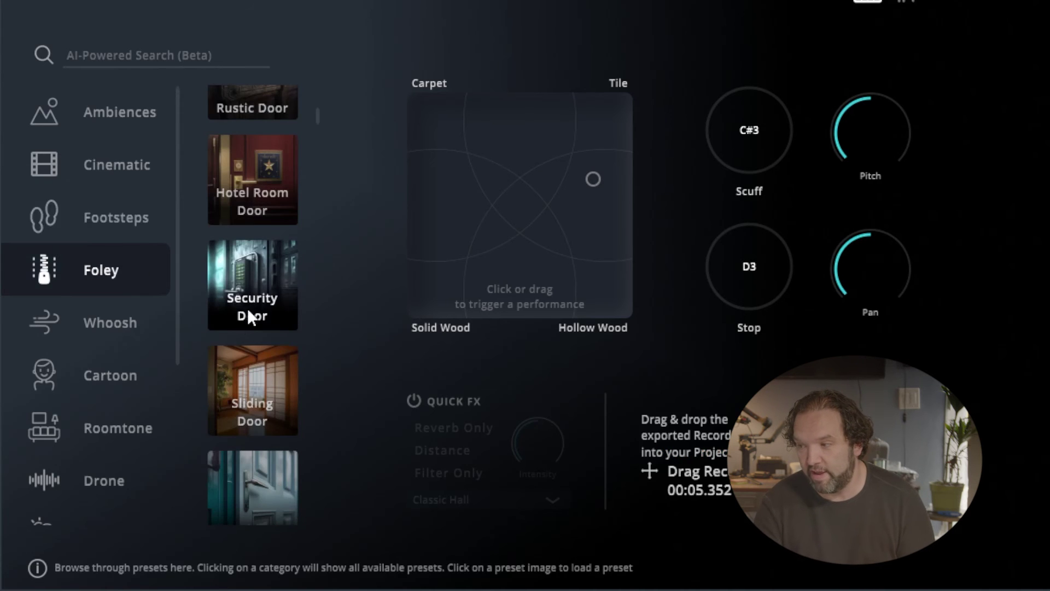
# Load Hotel Room Door and record its Close, Open and Keycard sounds
pyautogui.scroll(1, 257, 293)
pyautogui.click(262, 238)
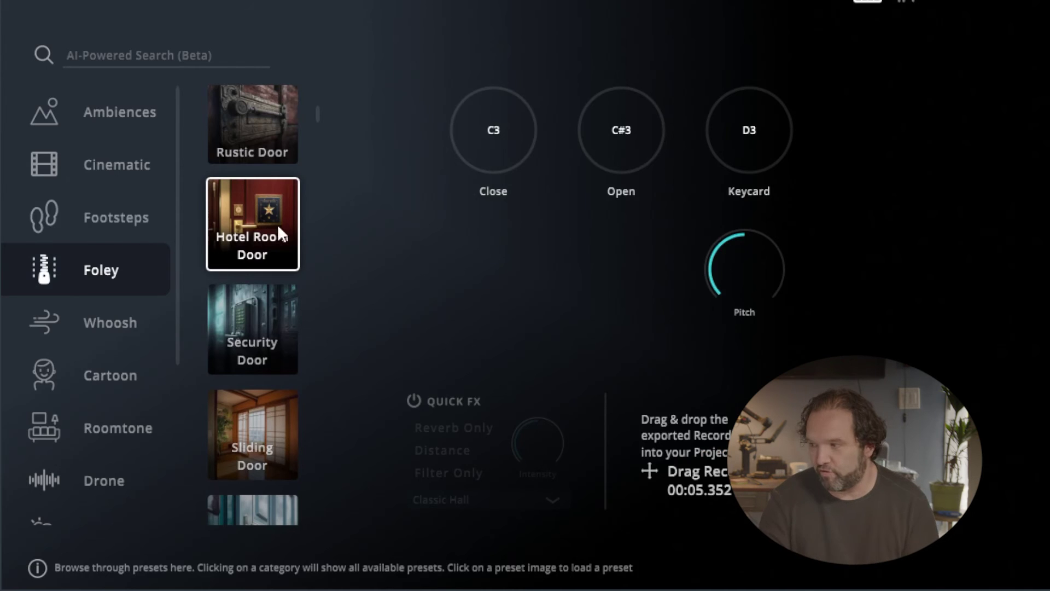
pyautogui.click(520, 148)
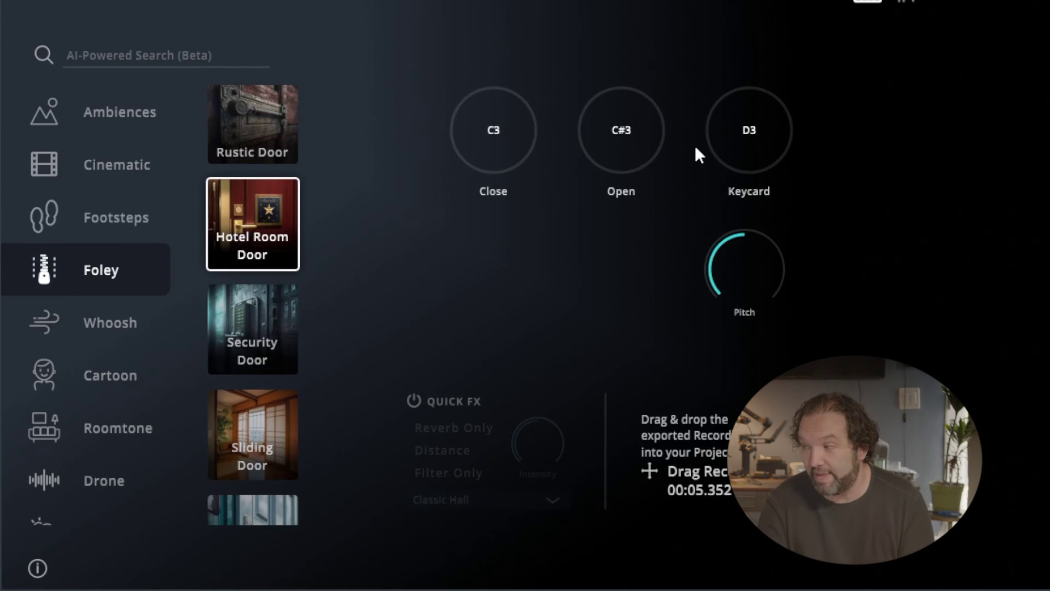
pyautogui.click(476, 145)
pyautogui.click(476, 144)
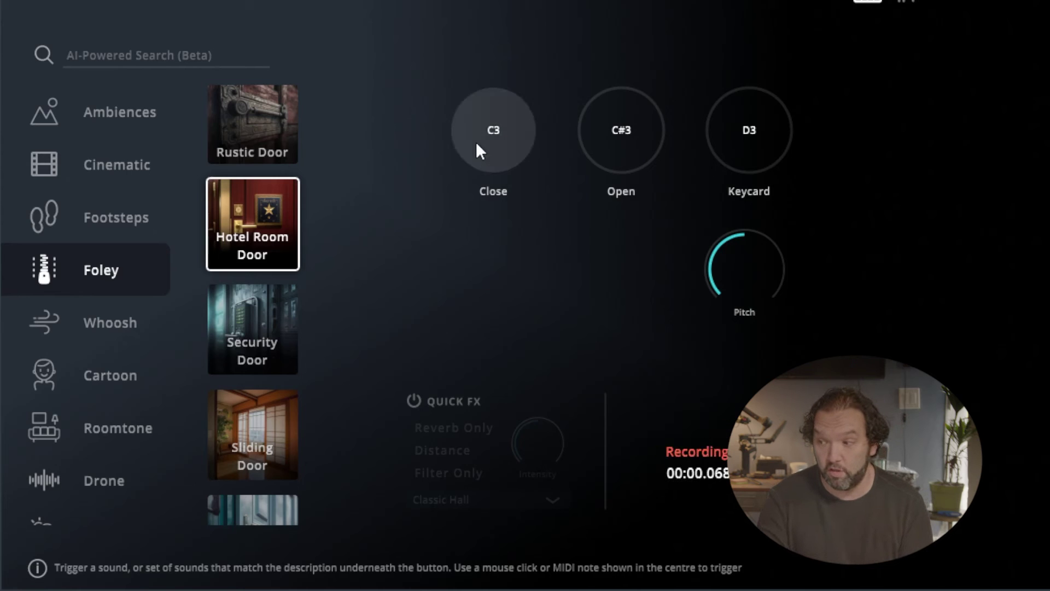
pyautogui.click(602, 139)
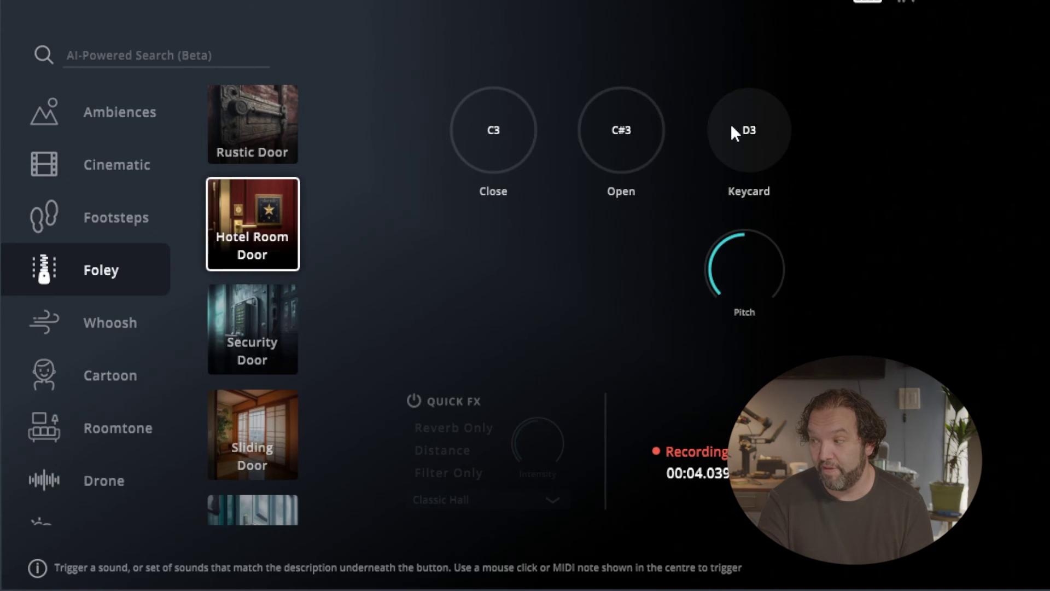
pyautogui.click(753, 136)
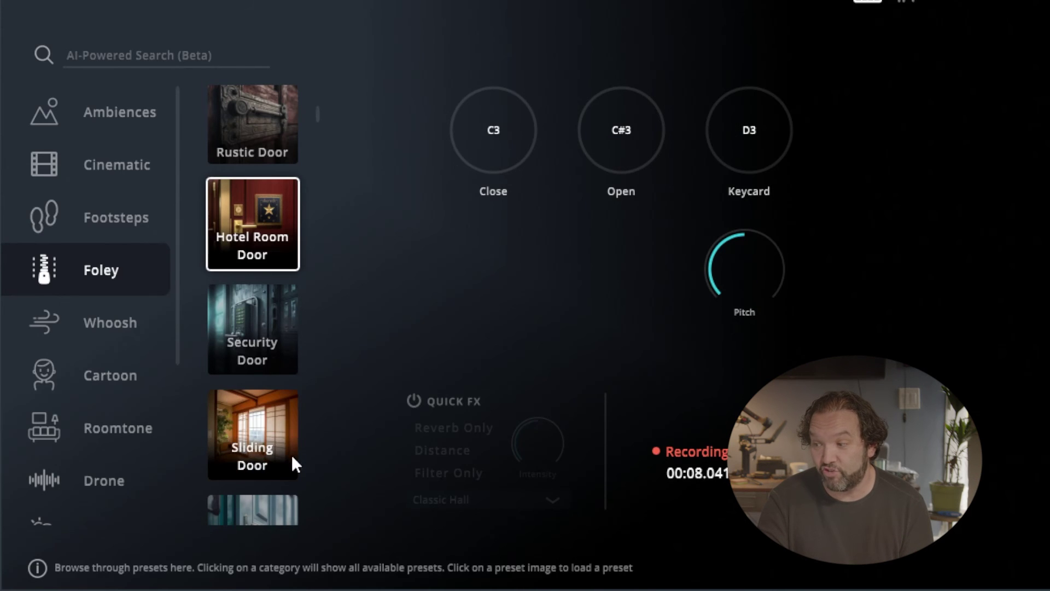
# Load Sliding Door, record its Close and Open sounds, then show the Whoosh presets
pyautogui.click(255, 444)
pyautogui.click(489, 146)
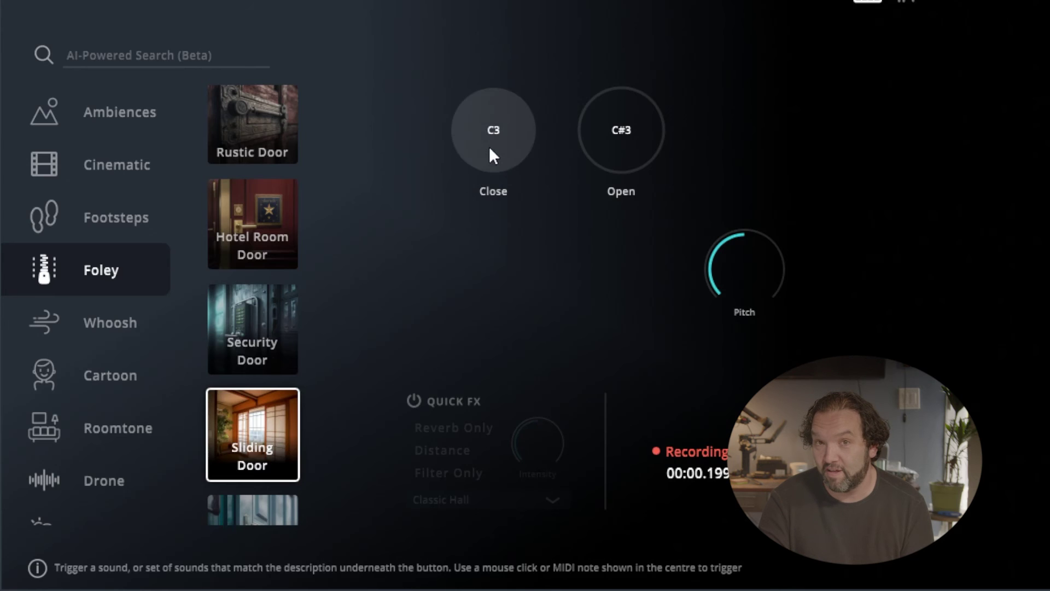
pyautogui.click(612, 140)
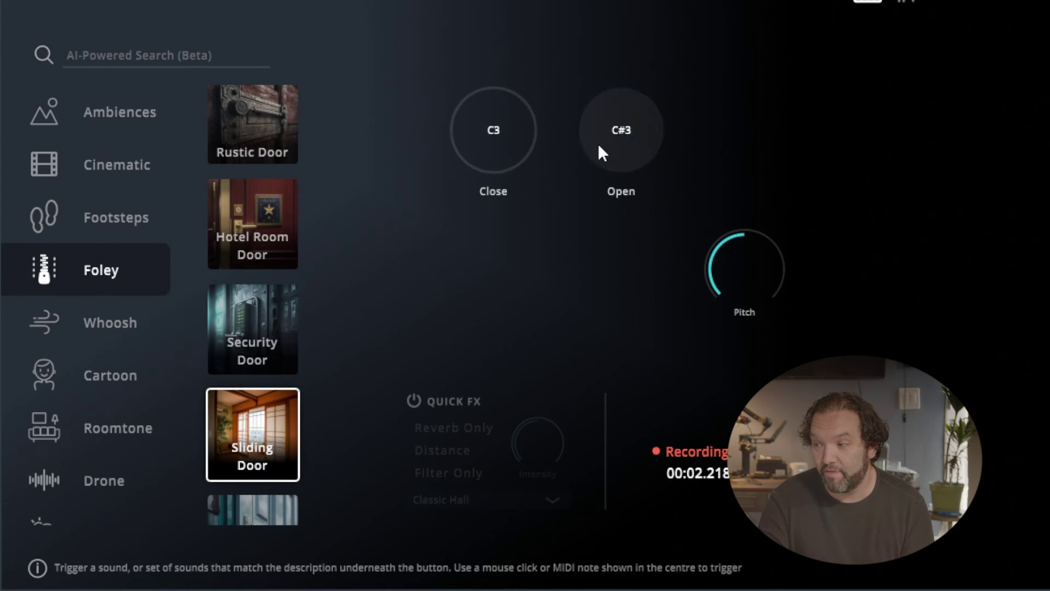
pyautogui.click(90, 326)
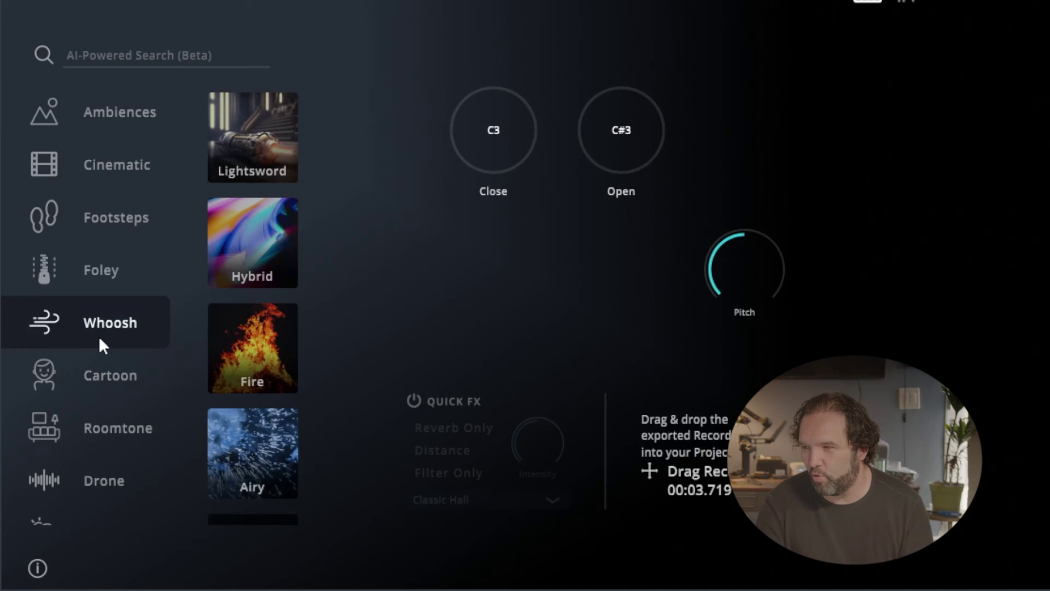
# Load the Fire whoosh preset and perform several whoosh sweeps across the Whoosh pad
pyautogui.click(270, 332)
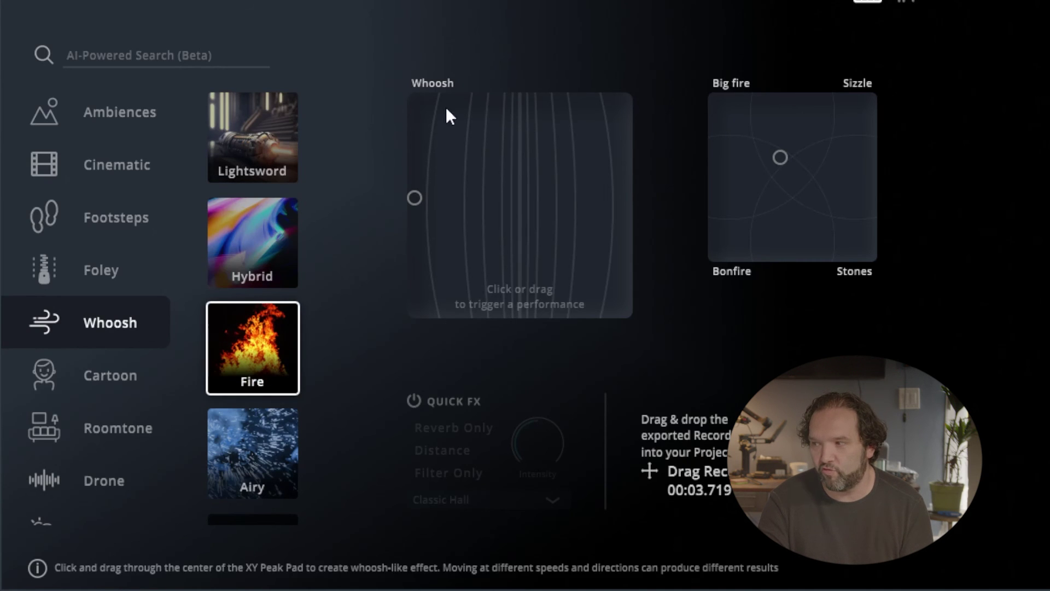
pyautogui.moveTo(423, 117)
pyautogui.mouseDown()
pyautogui.moveTo(478, 181)
pyautogui.moveTo(793, 331)
pyautogui.mouseUp()
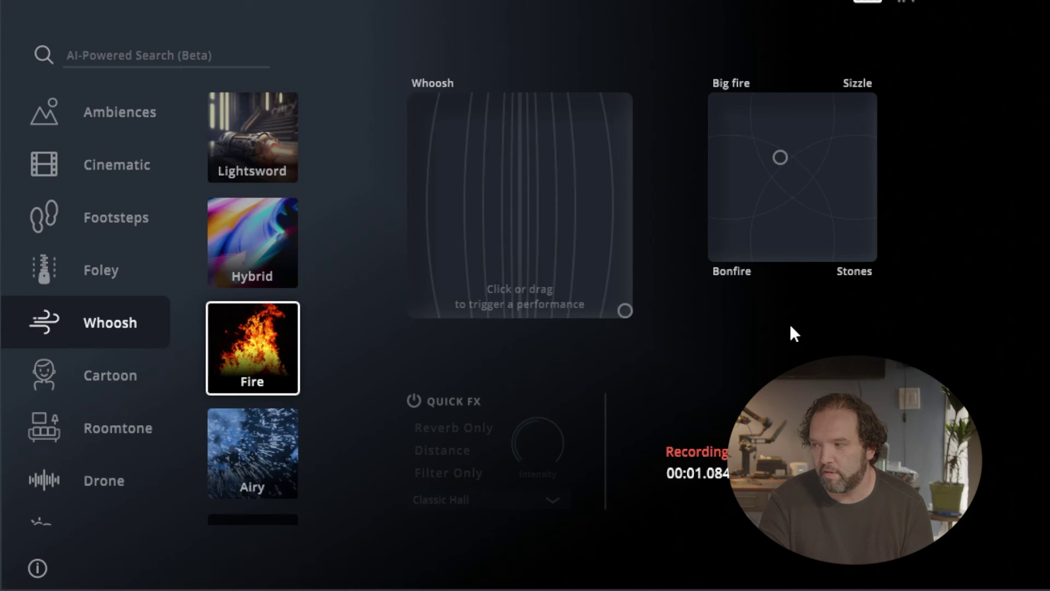
pyautogui.moveTo(604, 214)
pyautogui.mouseDown()
pyautogui.moveTo(568, 240)
pyautogui.moveTo(432, 100)
pyautogui.moveTo(444, 203)
pyautogui.mouseUp()
pyautogui.moveTo(611, 150)
pyautogui.mouseDown()
pyautogui.moveTo(625, 150)
pyautogui.moveTo(545, 232)
pyautogui.mouseUp()
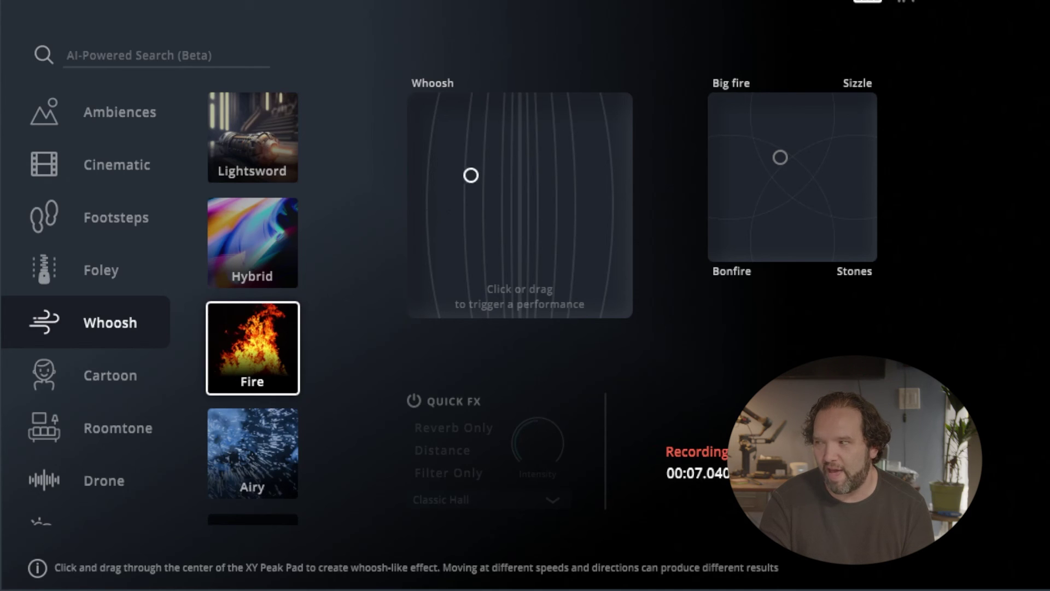
pyautogui.moveTo(470, 175); pyautogui.dragTo(495, 187)
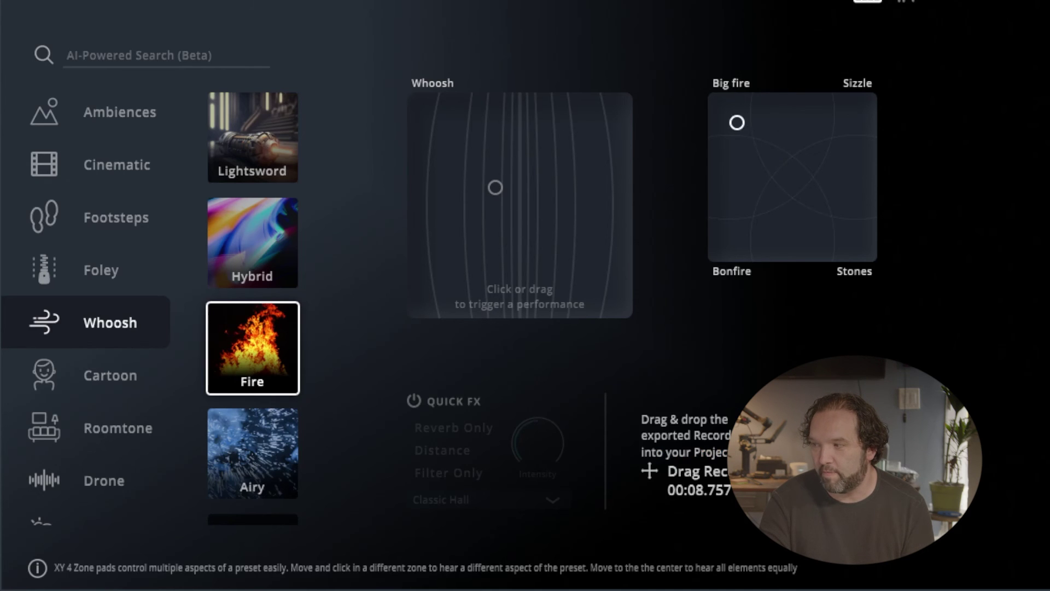
# Record another Fire whoosh take, blending the fire layer toward Sizzle, Stones and Bonfire
pyautogui.moveTo(625, 110); pyautogui.dragTo(492, 113)
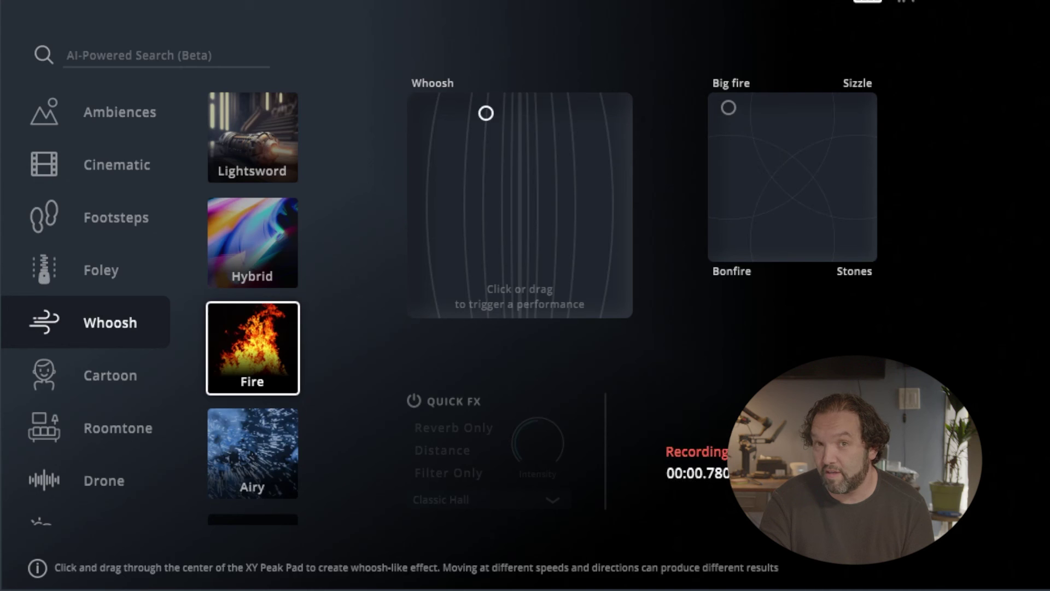
pyautogui.click(848, 107)
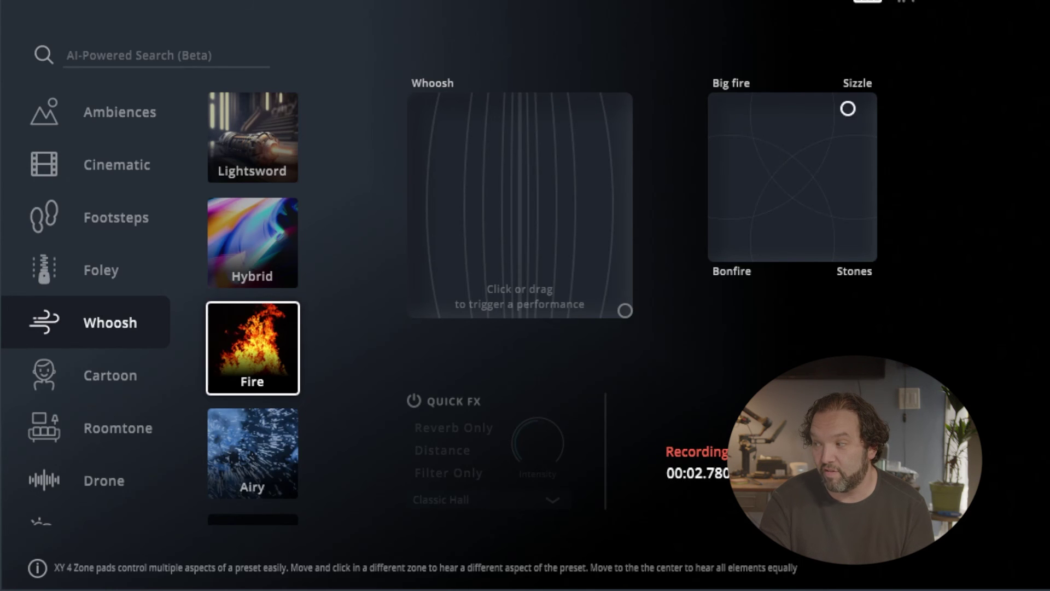
pyautogui.moveTo(611, 191); pyautogui.dragTo(588, 237)
pyautogui.moveTo(518, 184); pyautogui.dragTo(767, 218)
pyautogui.moveTo(862, 254); pyautogui.dragTo(856, 258)
pyautogui.click(856, 249)
pyautogui.moveTo(629, 226)
pyautogui.mouseDown()
pyautogui.moveTo(414, 227)
pyautogui.moveTo(504, 252)
pyautogui.moveTo(785, 189)
pyautogui.mouseUp()
pyautogui.click(730, 250)
pyautogui.moveTo(553, 228); pyautogui.dragTo(489, 254)
# Load the Airy preset and perform whooshes favouring its Vent and then Wind layers
pyautogui.scroll(-2, 280, 403)
pyautogui.click(264, 350)
pyautogui.moveTo(476, 222)
pyautogui.mouseDown()
pyautogui.moveTo(835, 77)
pyautogui.moveTo(605, 124)
pyautogui.mouseUp()
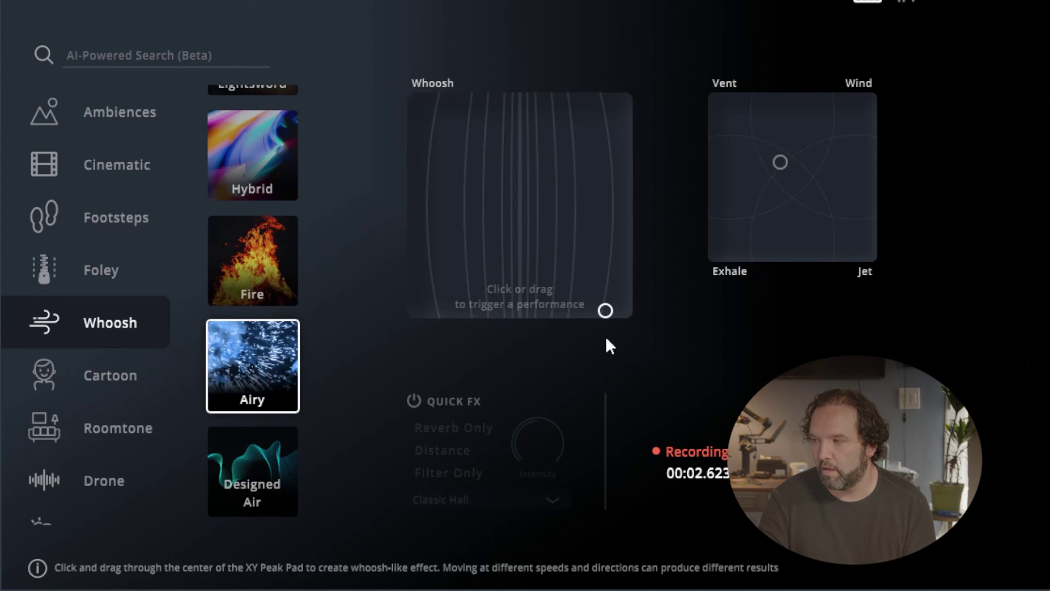
pyautogui.click(728, 102)
pyautogui.moveTo(579, 159); pyautogui.dragTo(516, 143)
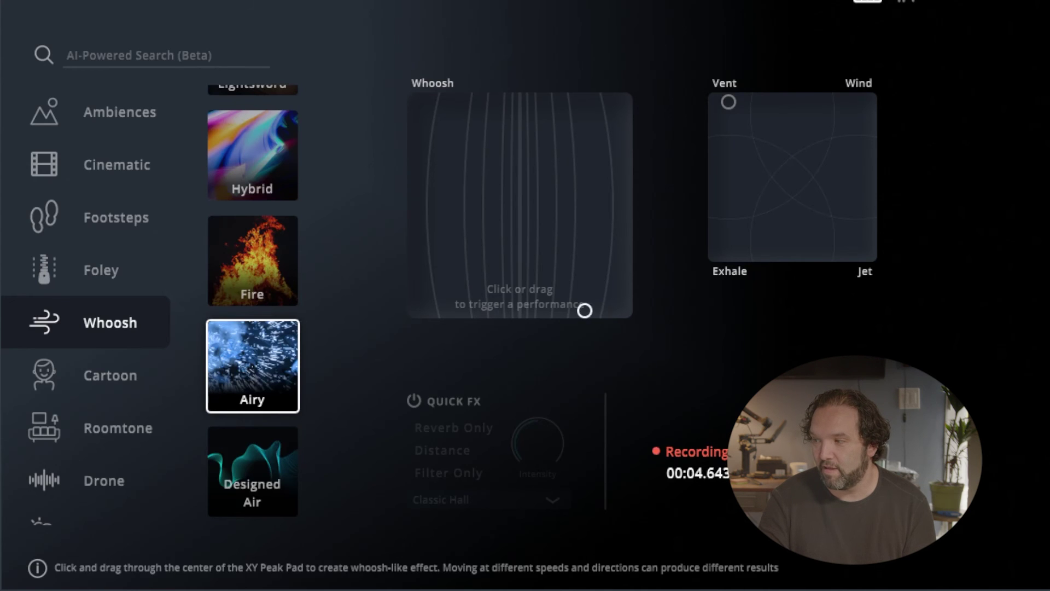
pyautogui.click(852, 109)
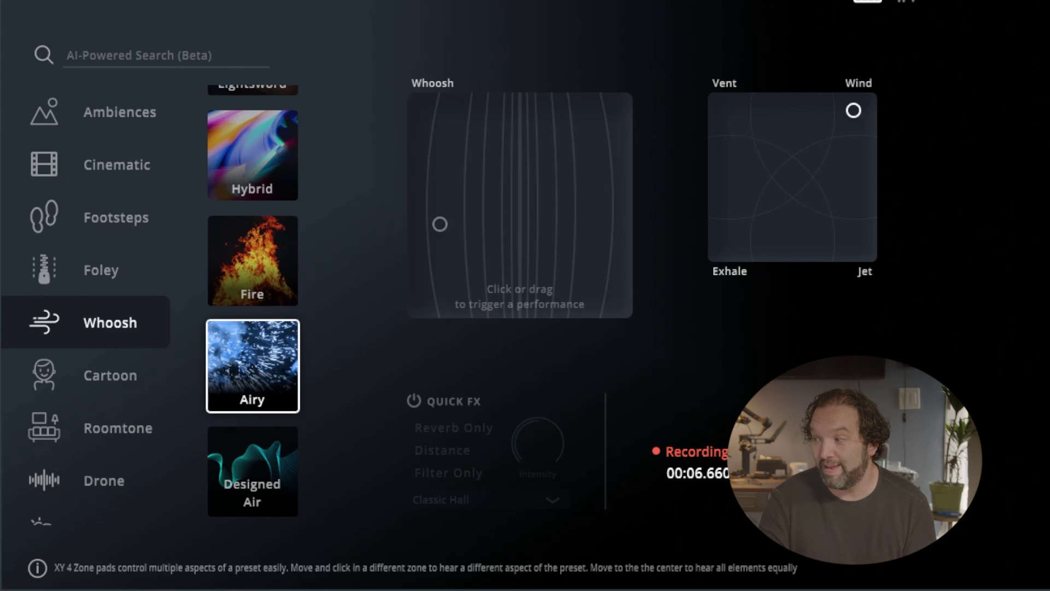
pyautogui.moveTo(520, 181); pyautogui.dragTo(597, 139)
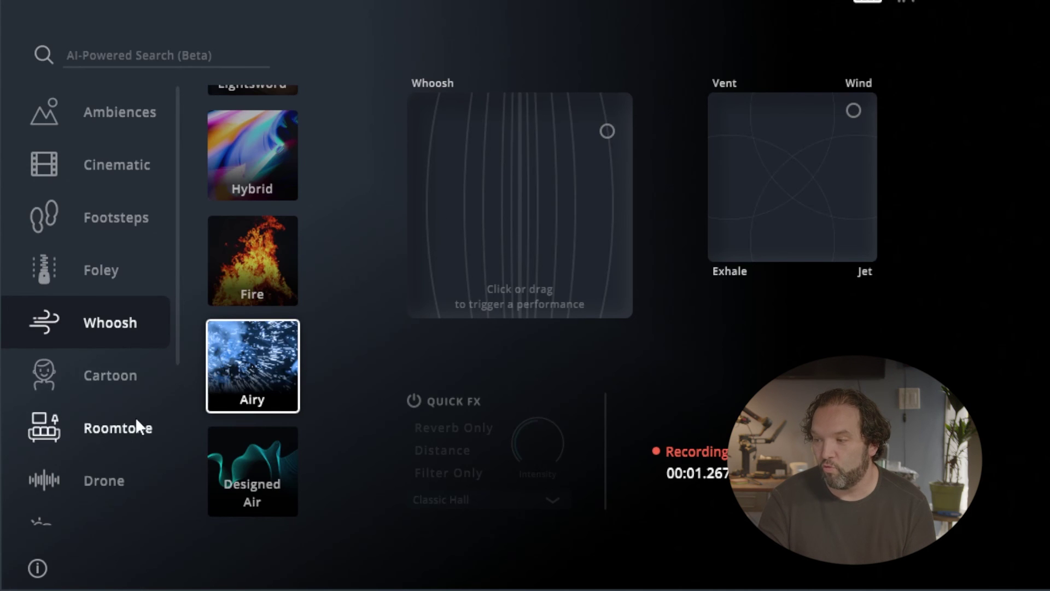
pyautogui.click(135, 421)
# Load the Weather Wind Cold preset, sweep from Forest toward Snow and raise the intensity
pyautogui.scroll(-2, 118, 386)
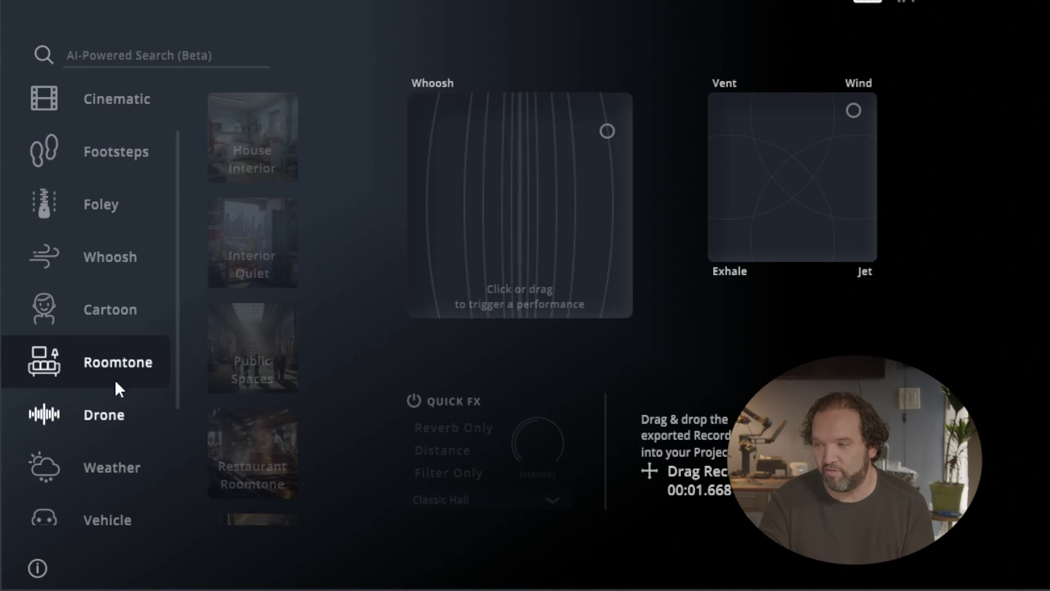
pyautogui.click(114, 414)
pyautogui.click(117, 460)
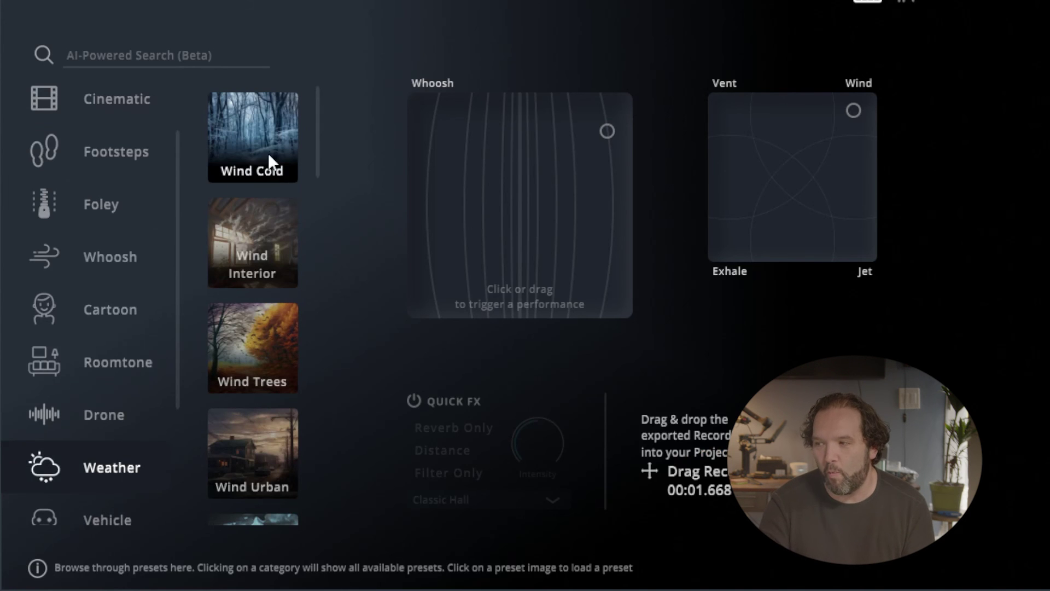
pyautogui.click(294, 162)
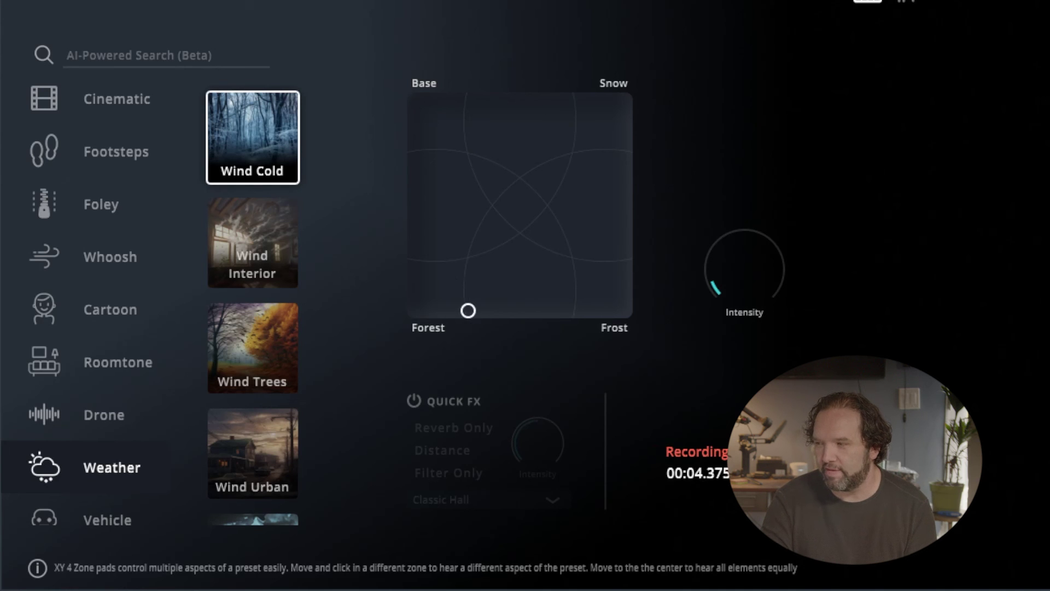
pyautogui.moveTo(540, 310)
pyautogui.mouseDown()
pyautogui.moveTo(617, 201)
pyautogui.moveTo(622, 101)
pyautogui.moveTo(595, 180)
pyautogui.moveTo(604, 262)
pyautogui.mouseUp()
pyautogui.moveTo(721, 274); pyautogui.dragTo(780, 238)
pyautogui.click(504, 177)
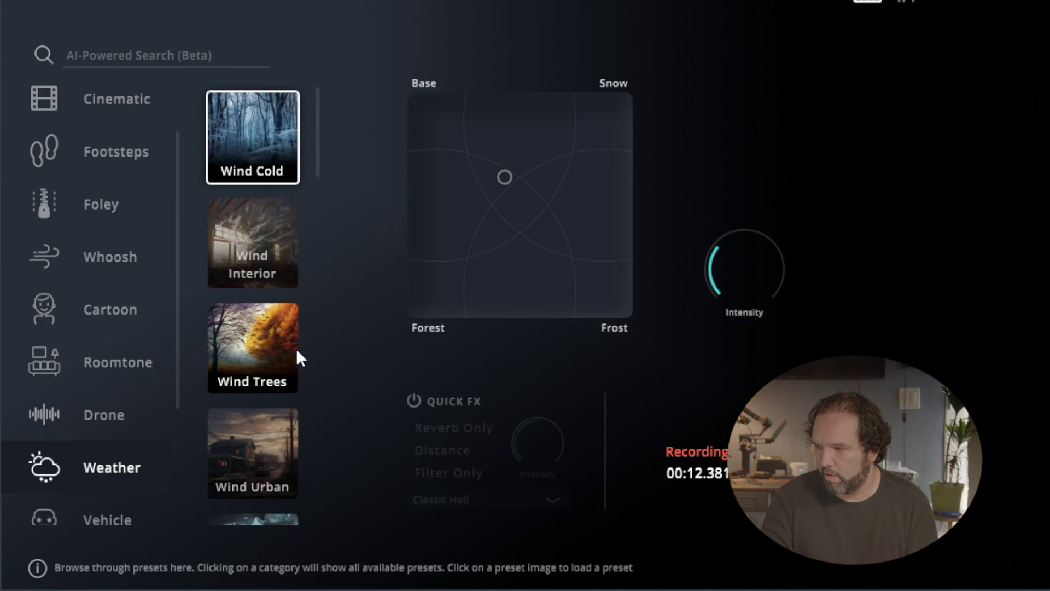
# Load Wind Trees, shift the blend toward Base, sweep Forest toward Bush, then stop recording
pyautogui.scroll(-2, 262, 383)
pyautogui.click(264, 270)
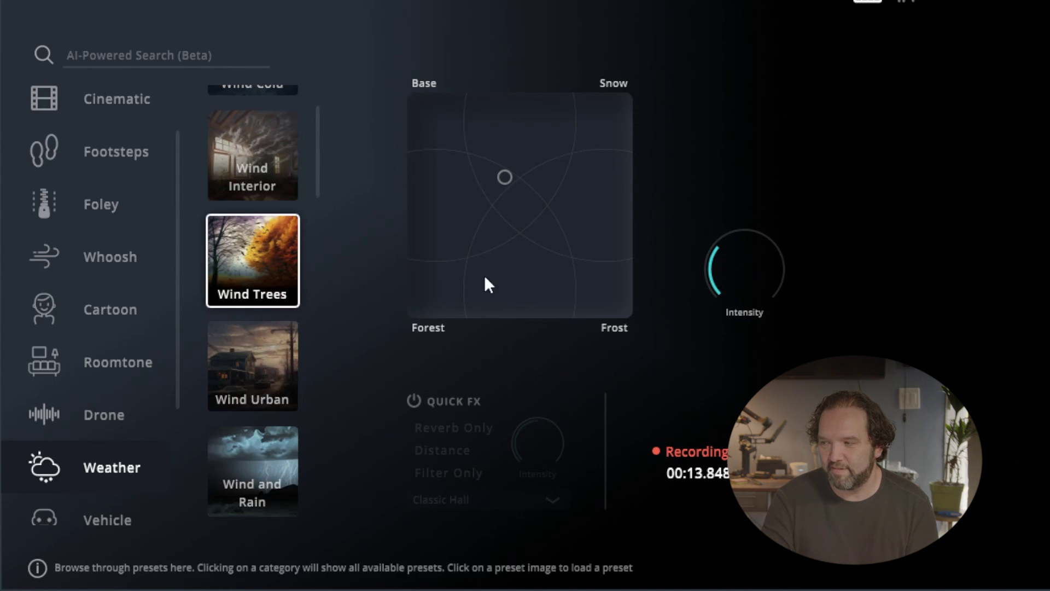
pyautogui.click(514, 173)
pyautogui.moveTo(481, 158); pyautogui.dragTo(448, 115)
pyautogui.moveTo(490, 302)
pyautogui.mouseDown()
pyautogui.moveTo(589, 281)
pyautogui.moveTo(612, 178)
pyautogui.moveTo(570, 216)
pyautogui.mouseUp()
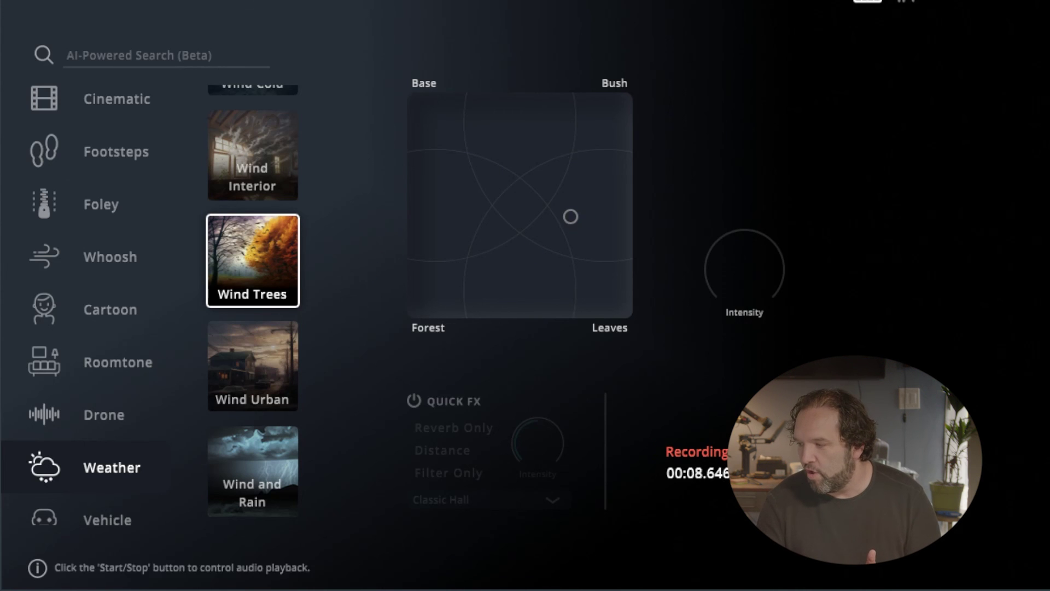
pyautogui.press('space')
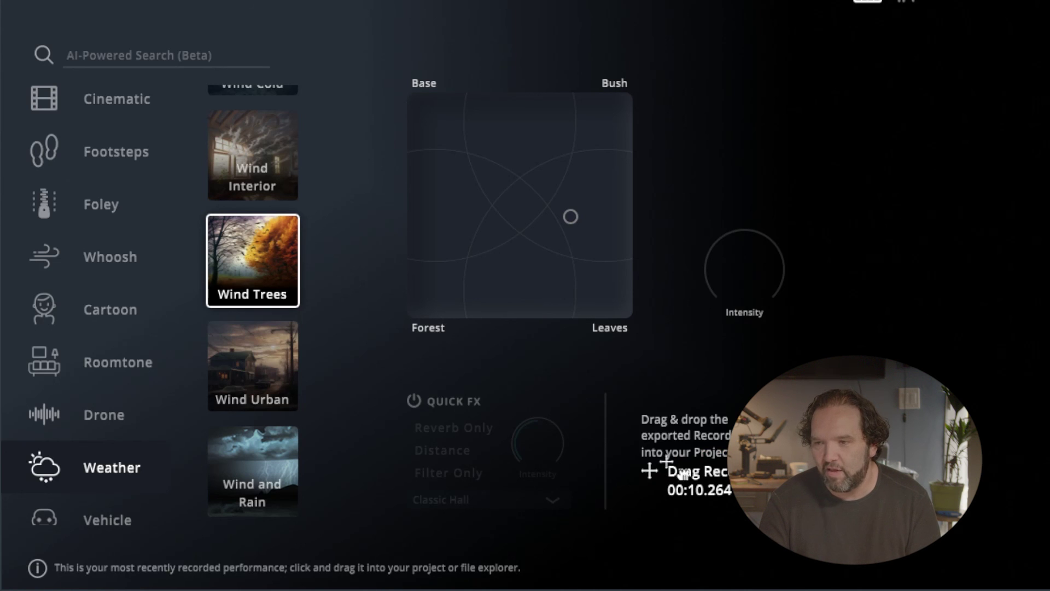
# Drag the finished 10.264-second Wind Trees recording out toward a project
pyautogui.moveTo(664, 462); pyautogui.dragTo(653, 515)
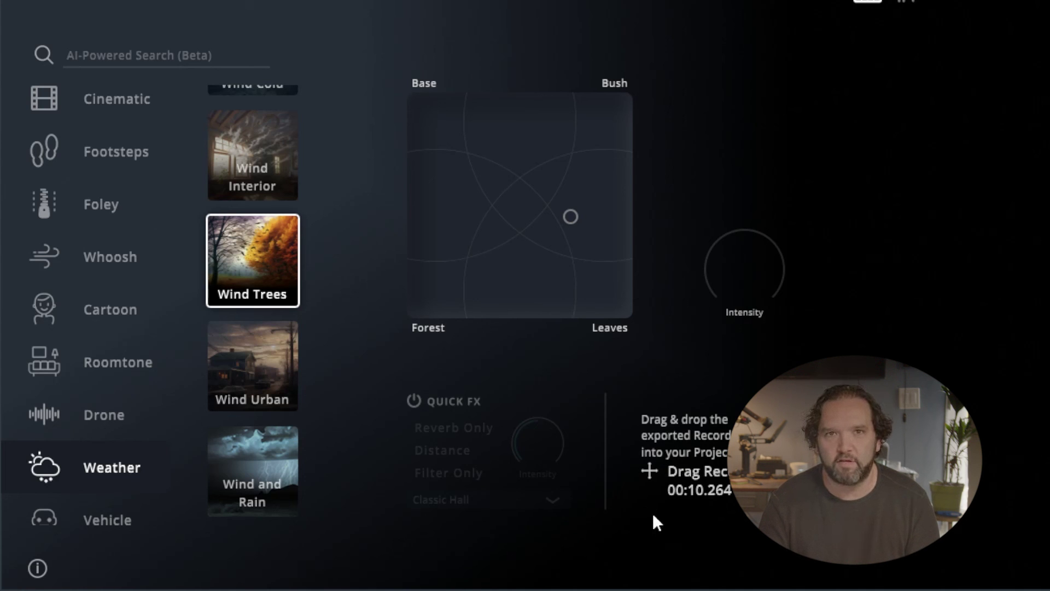